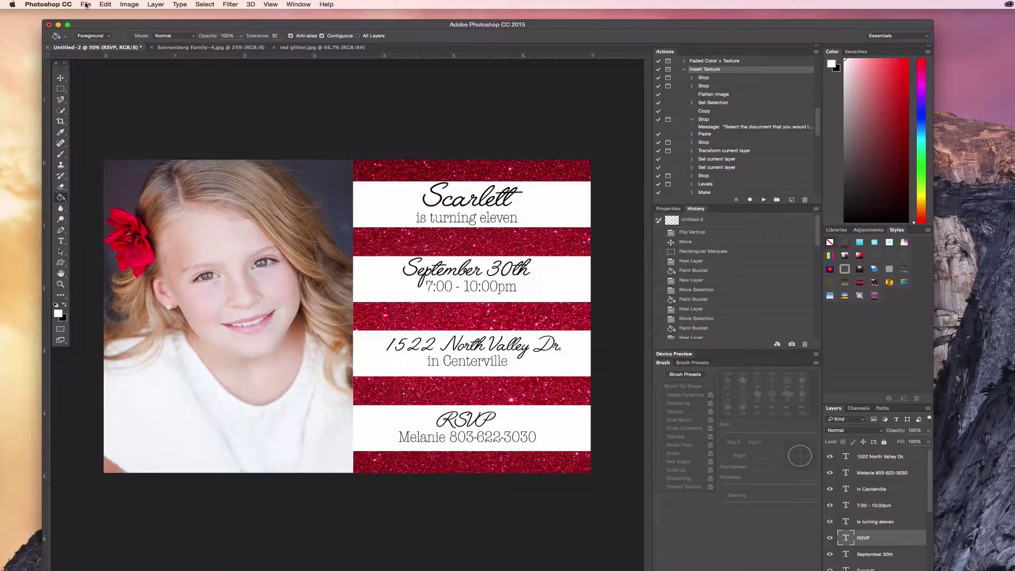
- Create a 7 × 5 inch, 300 ppi RGB document named 'Red Glitter Party' with a white background
click(85, 5)
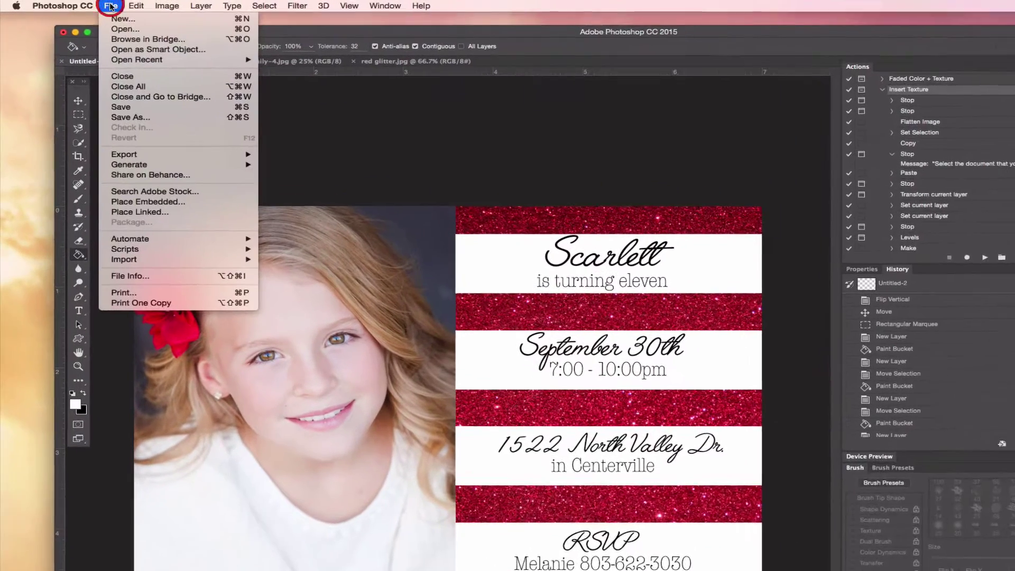
click(123, 18)
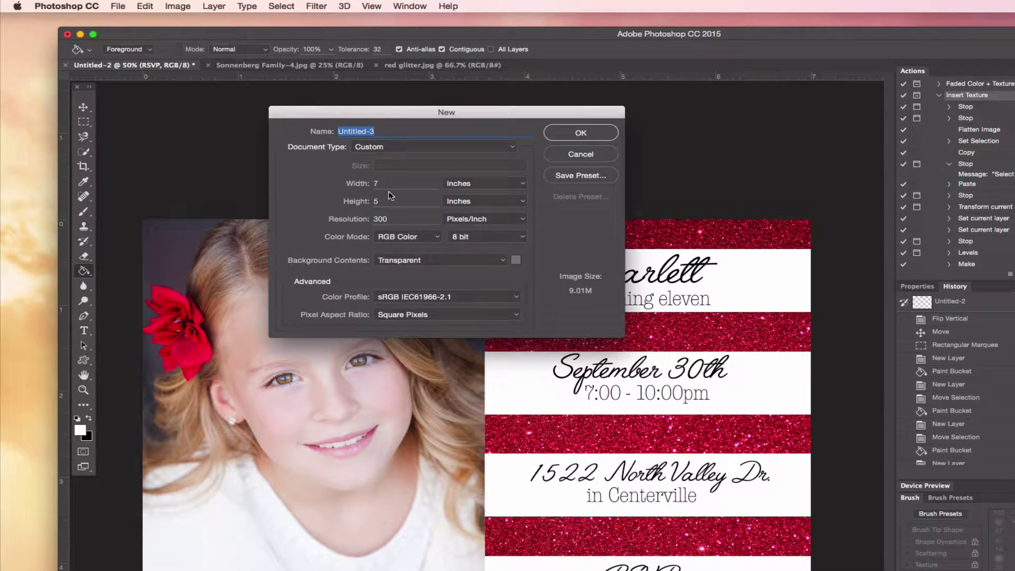
text(Red Glitter Party)
click(461, 266)
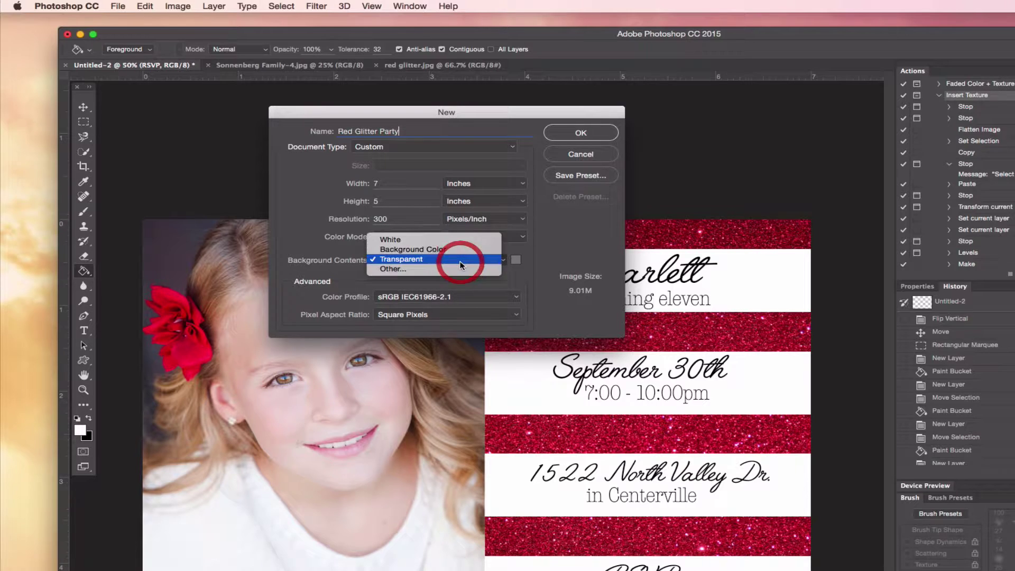
click(413, 240)
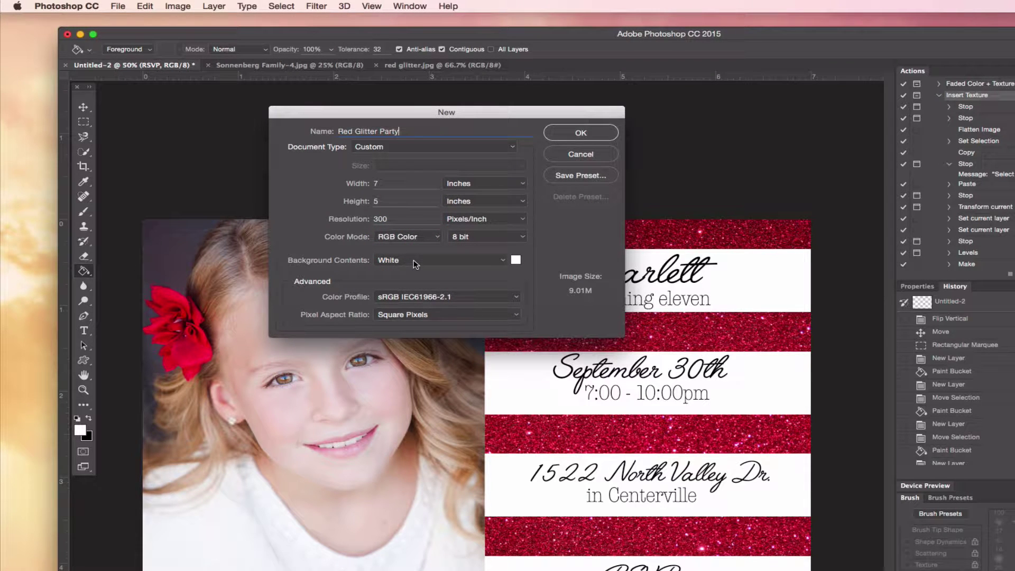
click(579, 133)
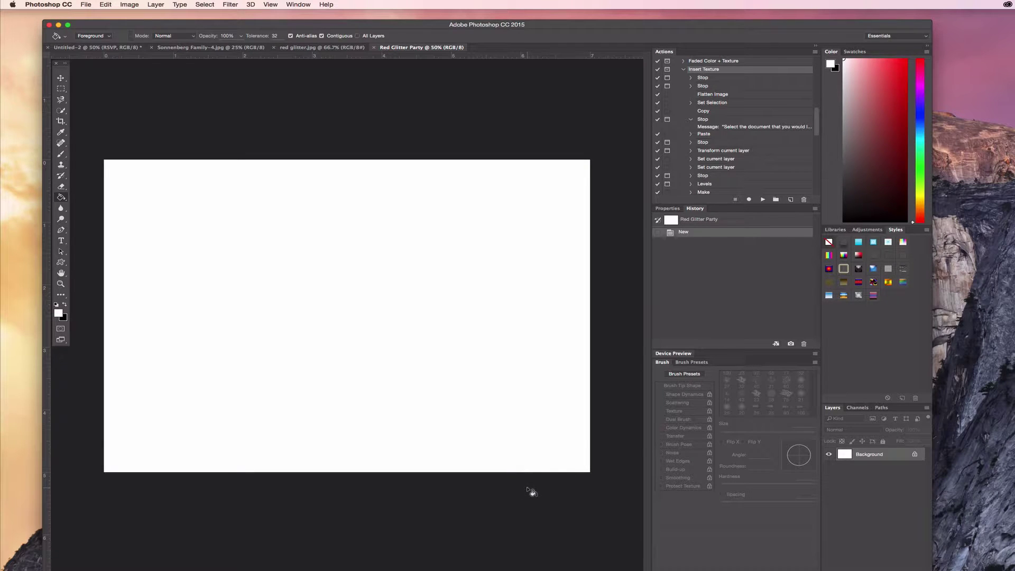
- Drag the girl's photo from its document into the Red Glitter Party document
click(199, 46)
click(58, 79)
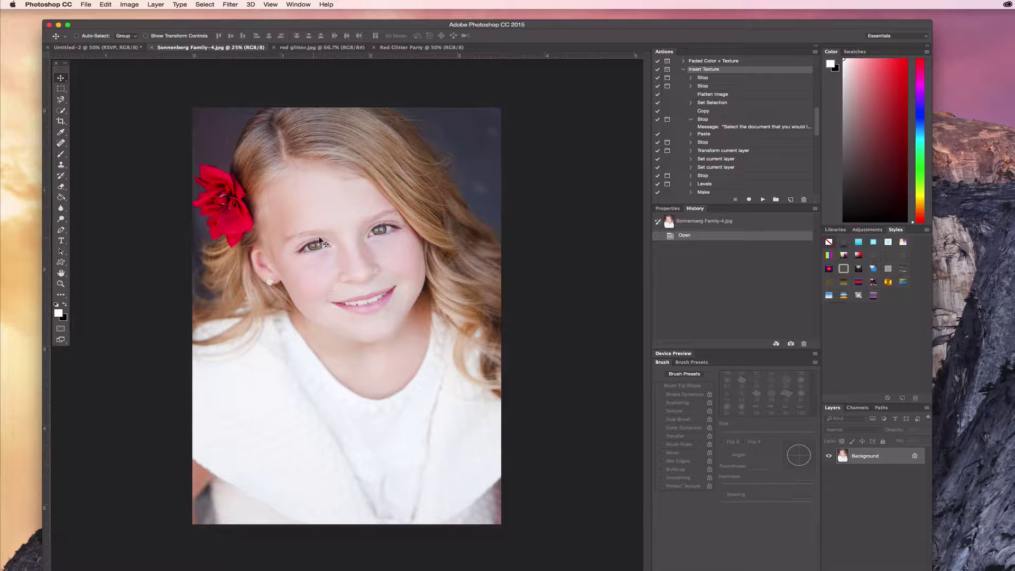
click(349, 223)
drag(349, 223, 410, 49)
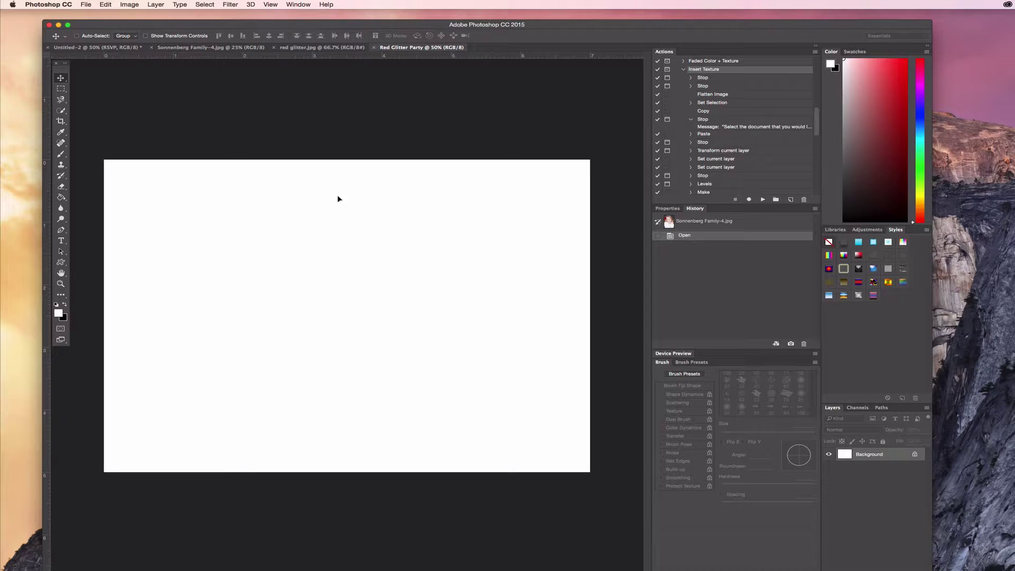
drag(286, 219, 288, 220)
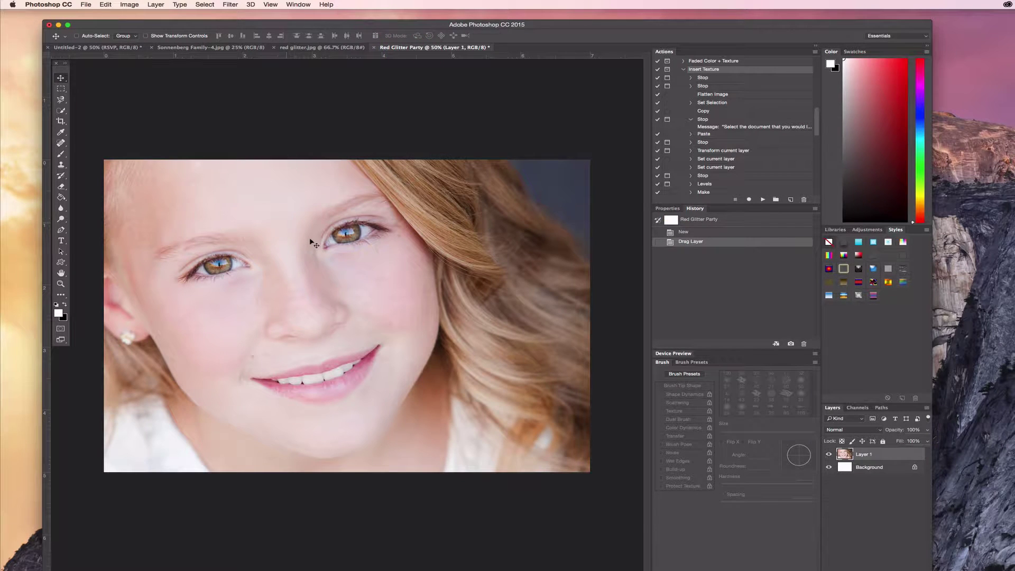
- Free-transform the photo to fill the left side, top aligned with the canvas
key(ctrl+t)
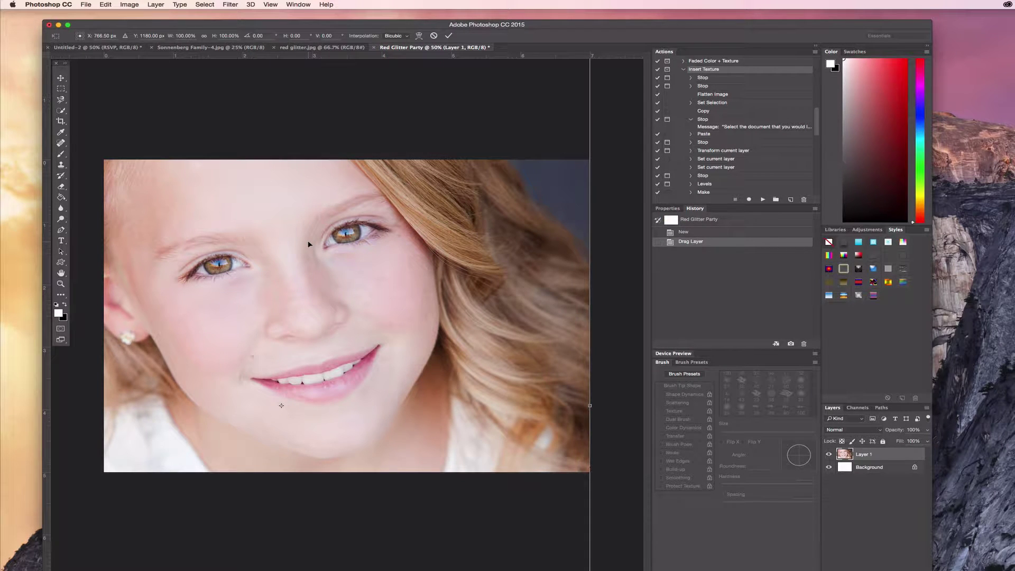
drag(193, 194, 368, 332)
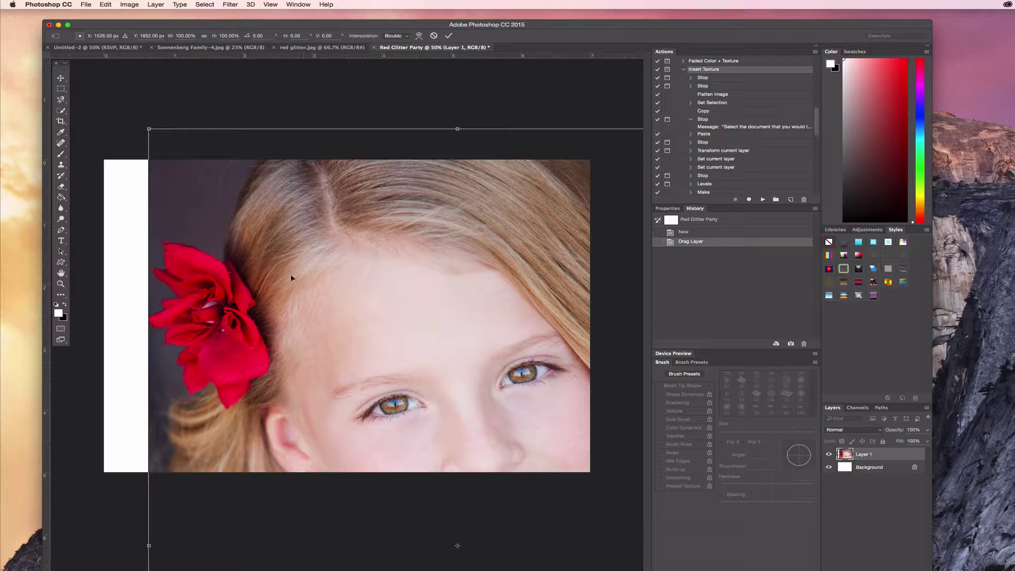
drag(149, 129, 449, 380)
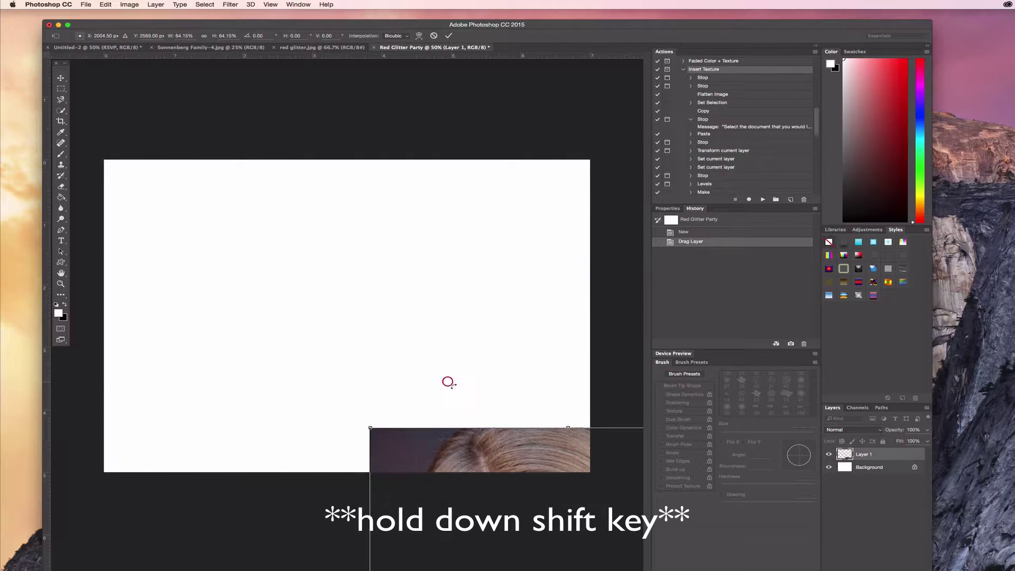
drag(539, 501, 300, 251)
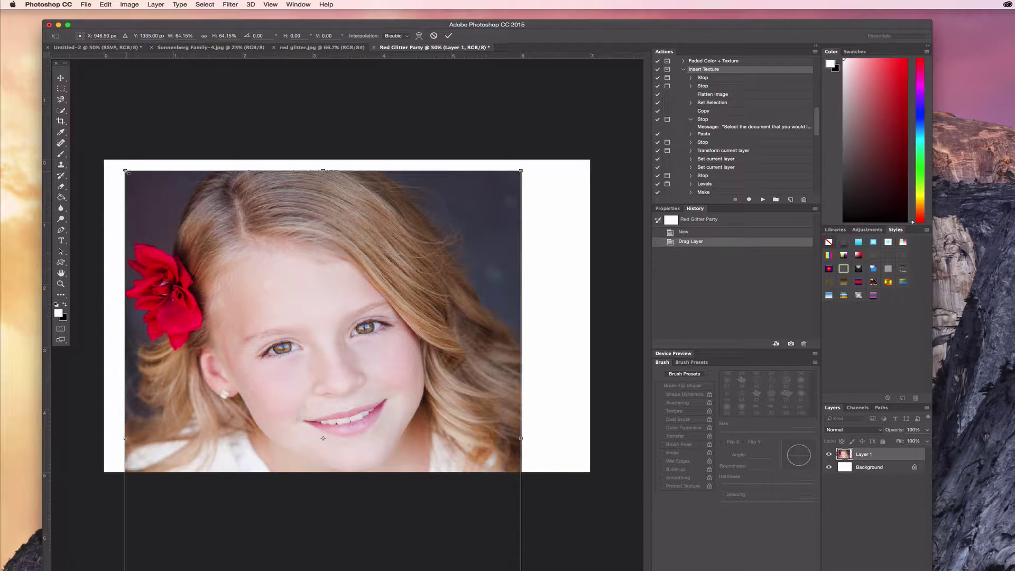
drag(125, 171, 242, 290)
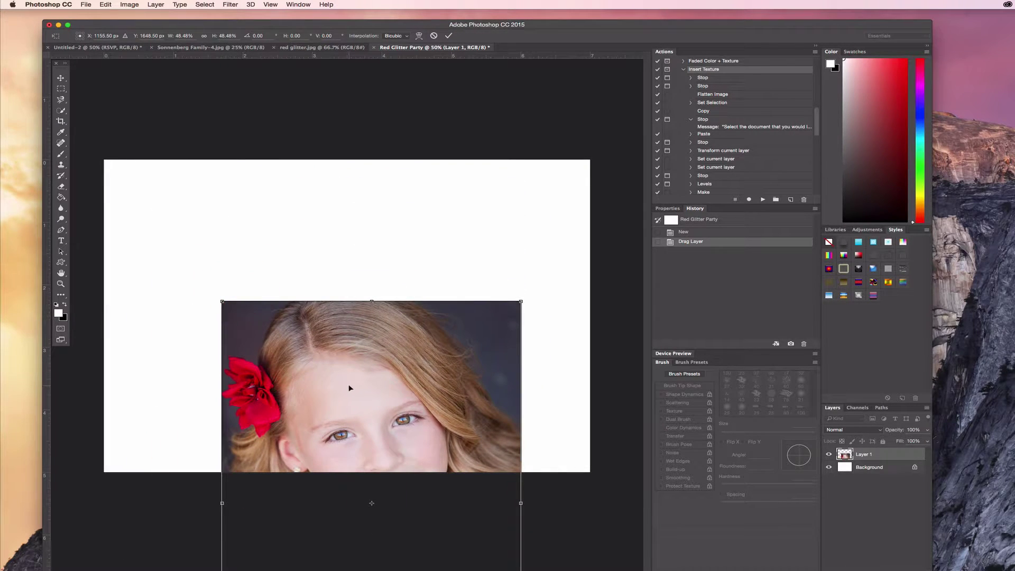
drag(349, 385, 235, 243)
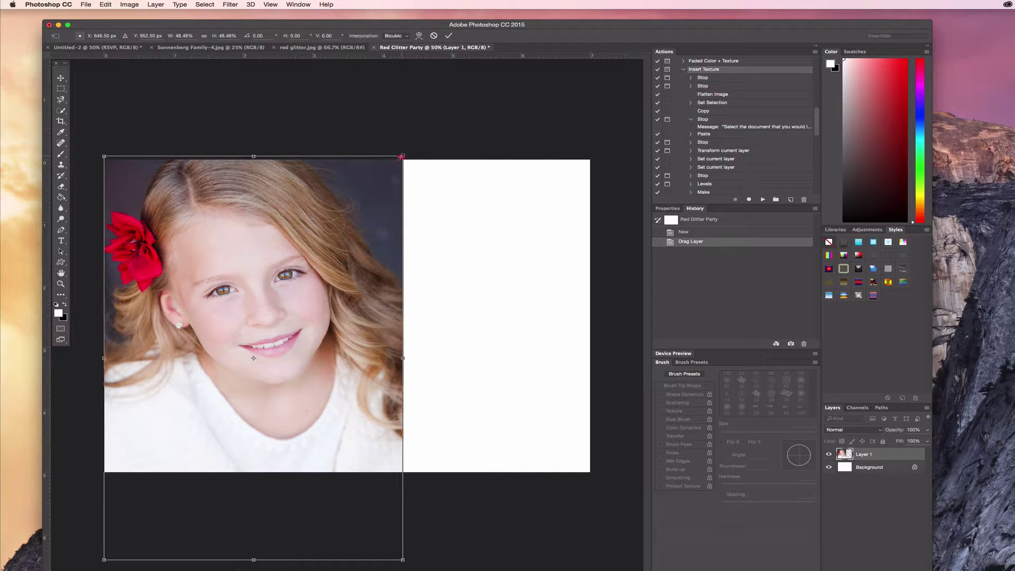
drag(401, 157, 350, 194)
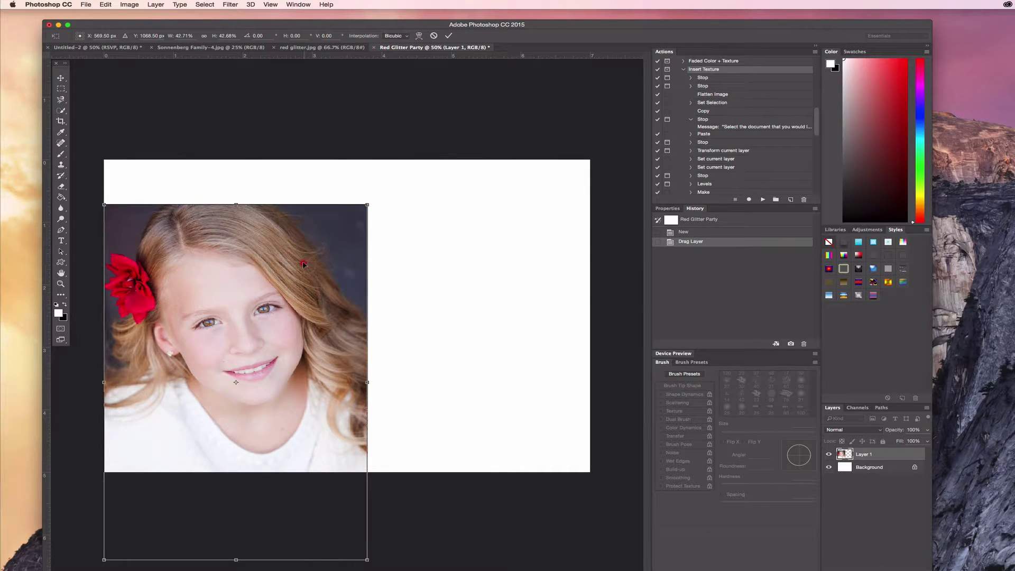
drag(303, 263, 305, 223)
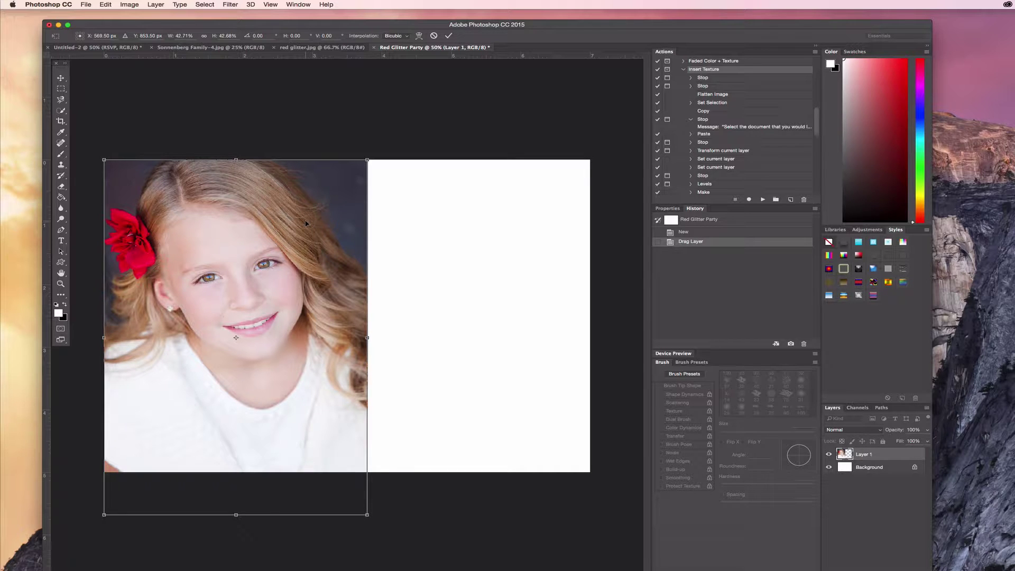
click(449, 35)
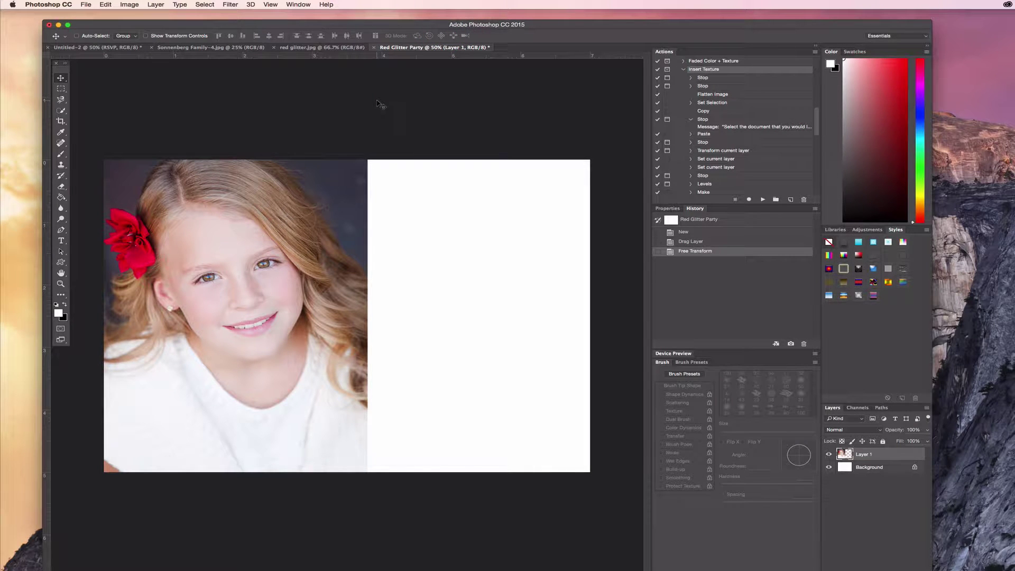
- Show the red glitter.jpg document, then switch to the browser's red glitter image search
click(299, 47)
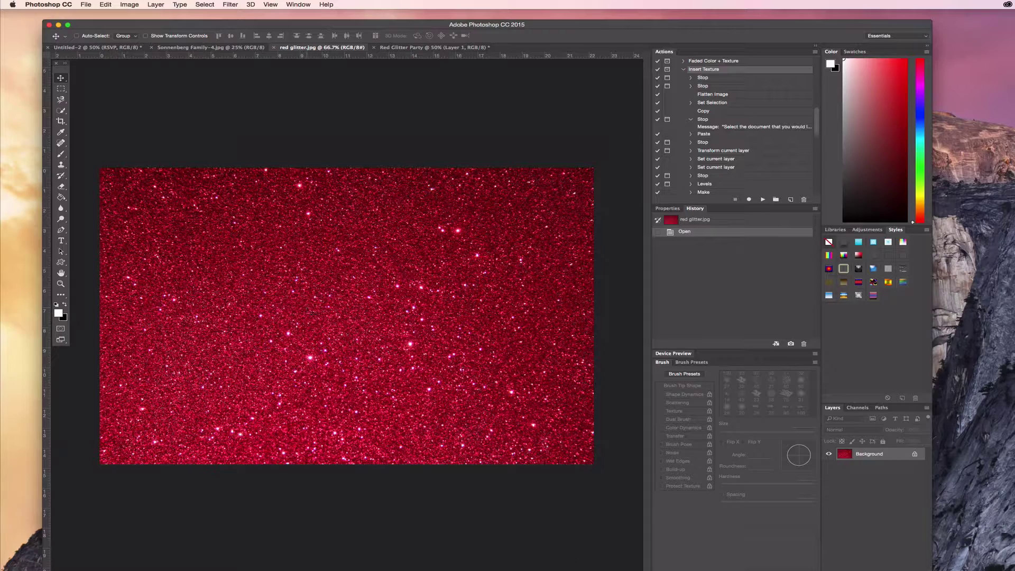
key(super+Tab)
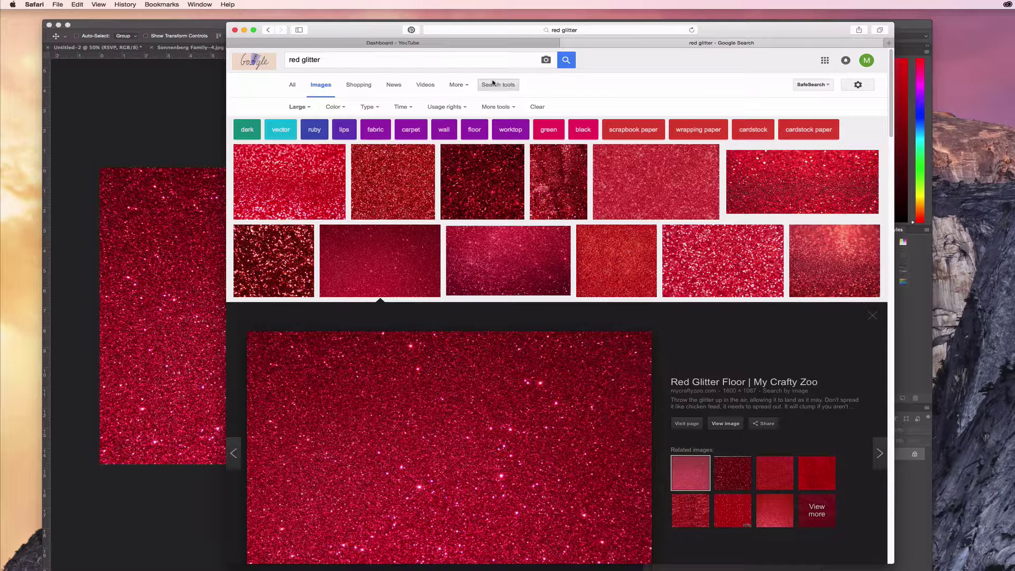
- Browse the red glitter results, previewing Red Glitter Floor (1600 × 1067), then minimize Safari
click(300, 107)
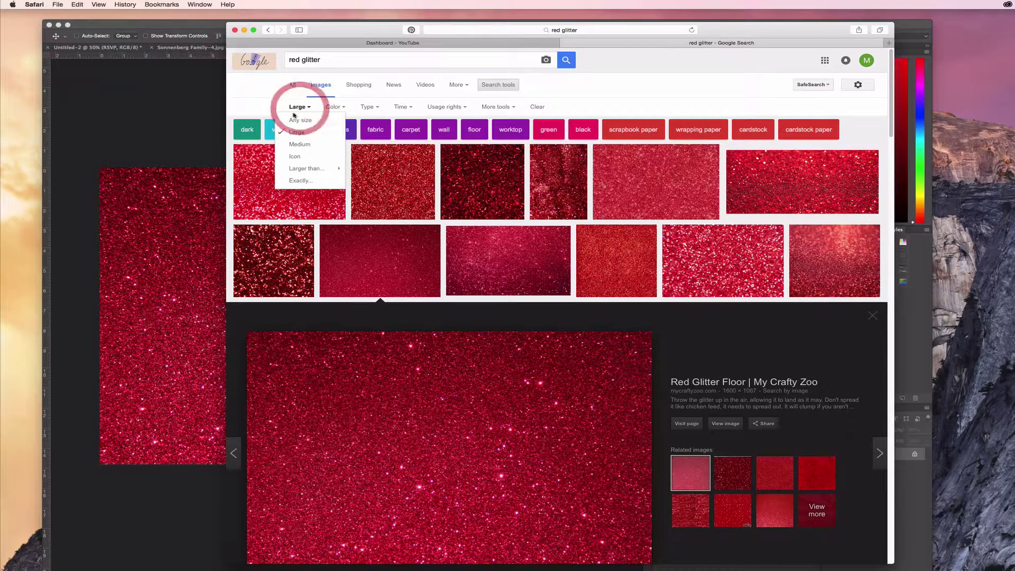
click(282, 98)
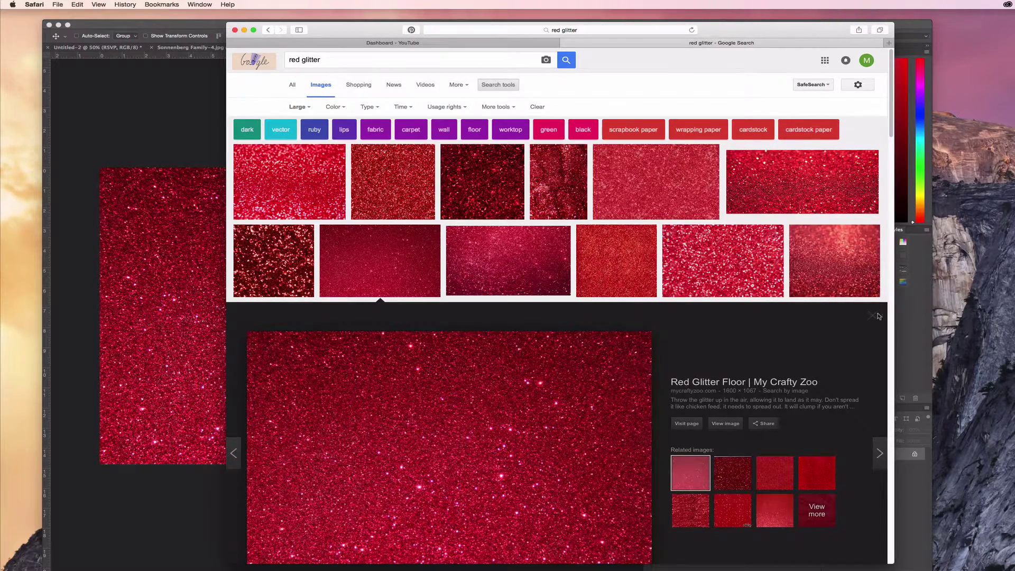
scroll(664, 318, down, 3)
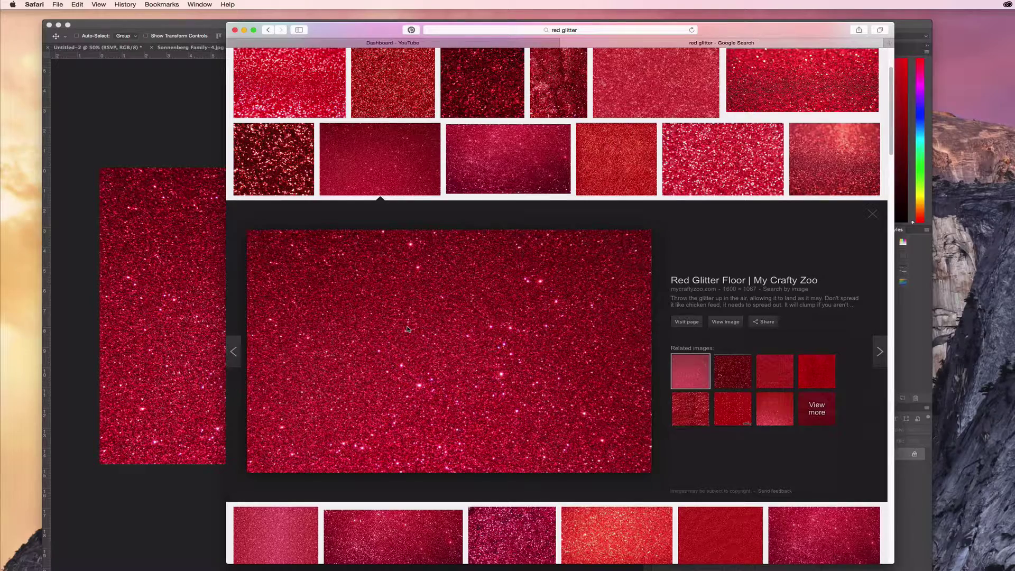
click(817, 182)
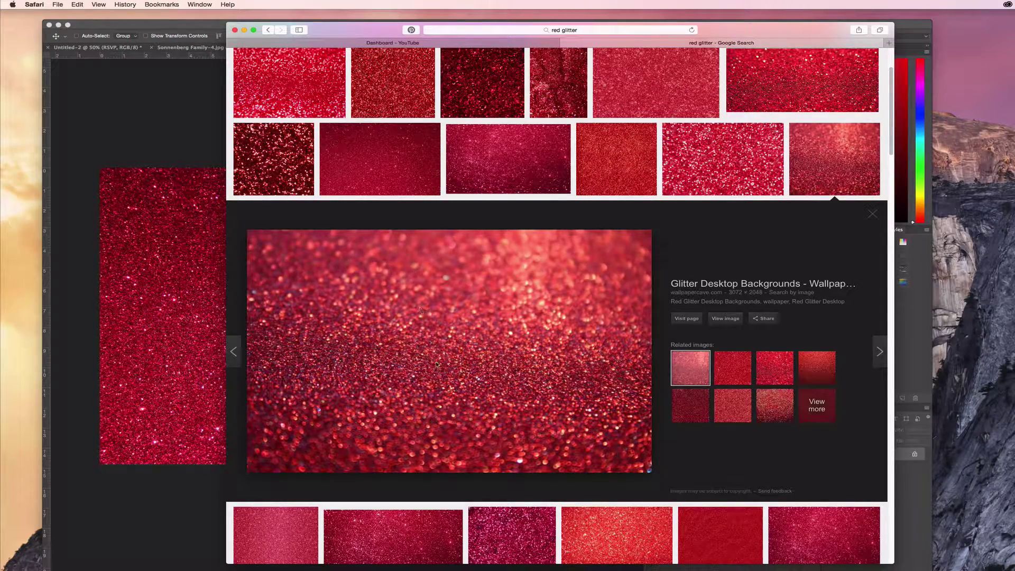
click(873, 214)
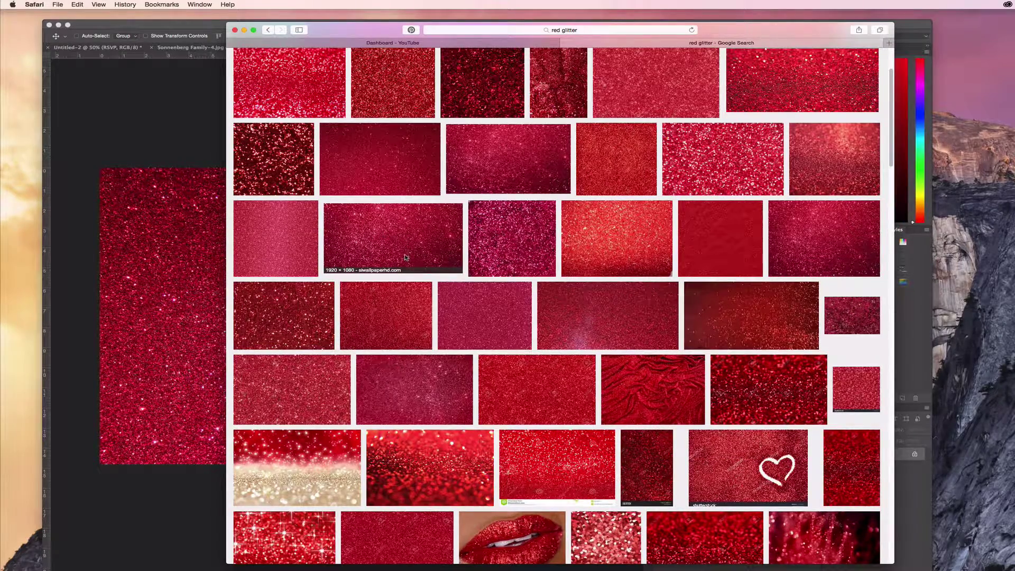
click(392, 177)
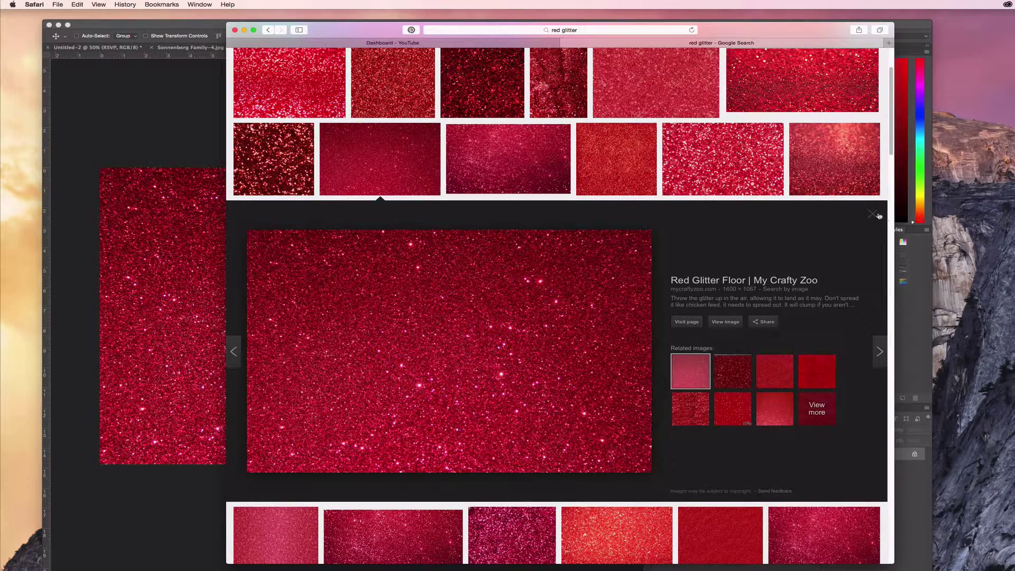
click(244, 30)
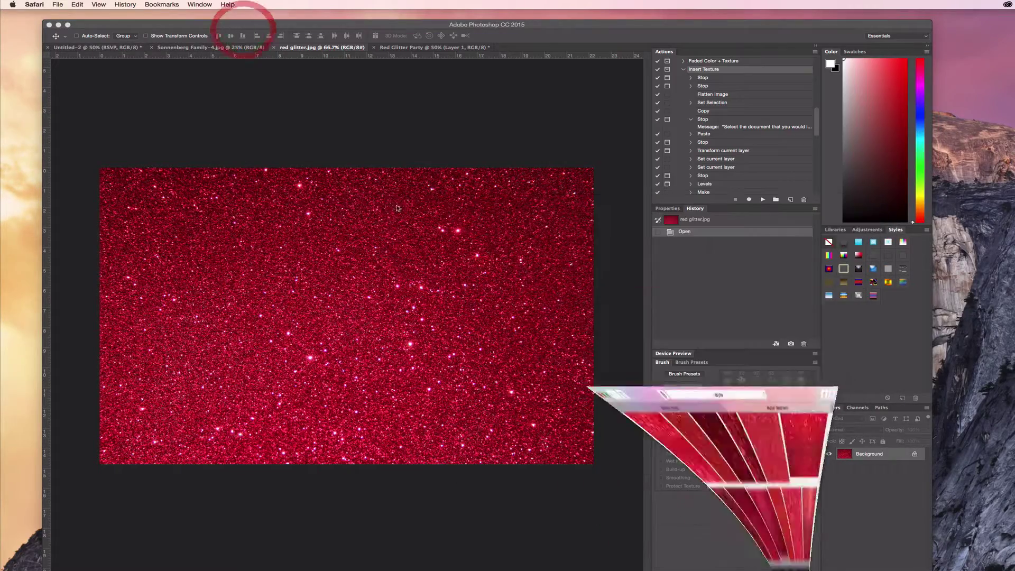
- Drag the red glitter texture into Red Glitter Party as Layer 2 at the upper right
click(129, 93)
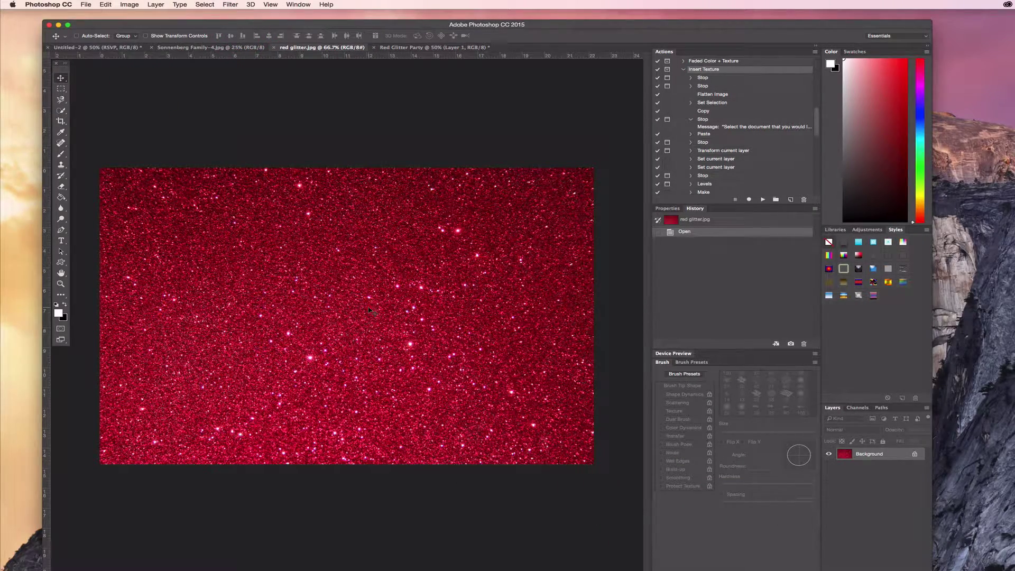
click(400, 48)
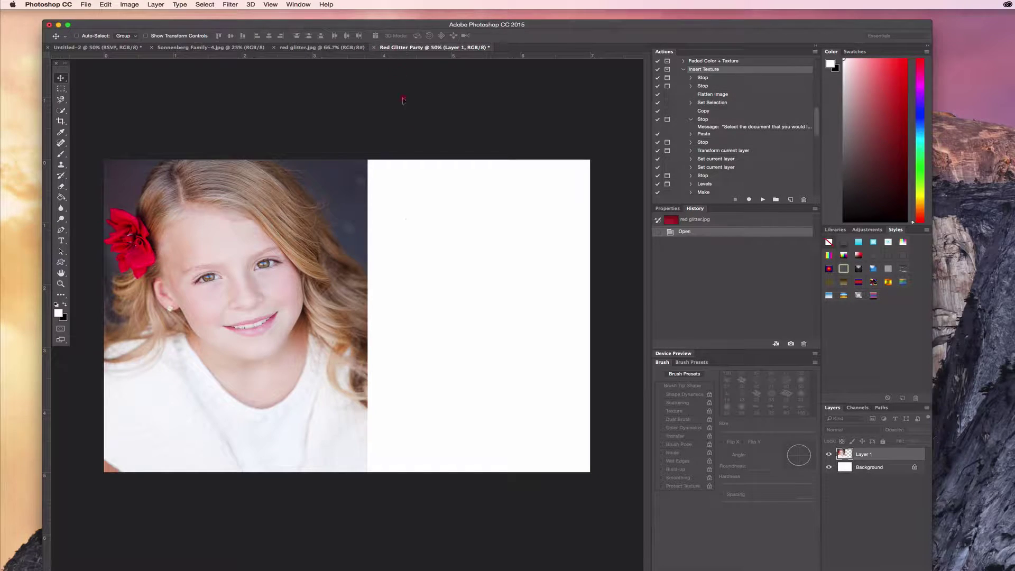
drag(408, 225, 487, 236)
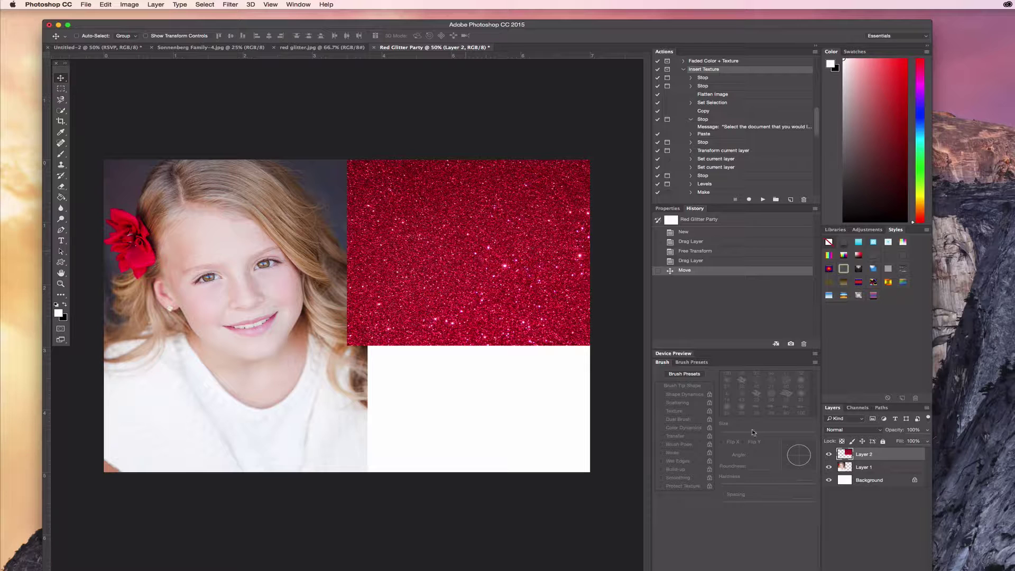
- Duplicate the glitter layer and move the copy down over the white area
right_click(871, 454)
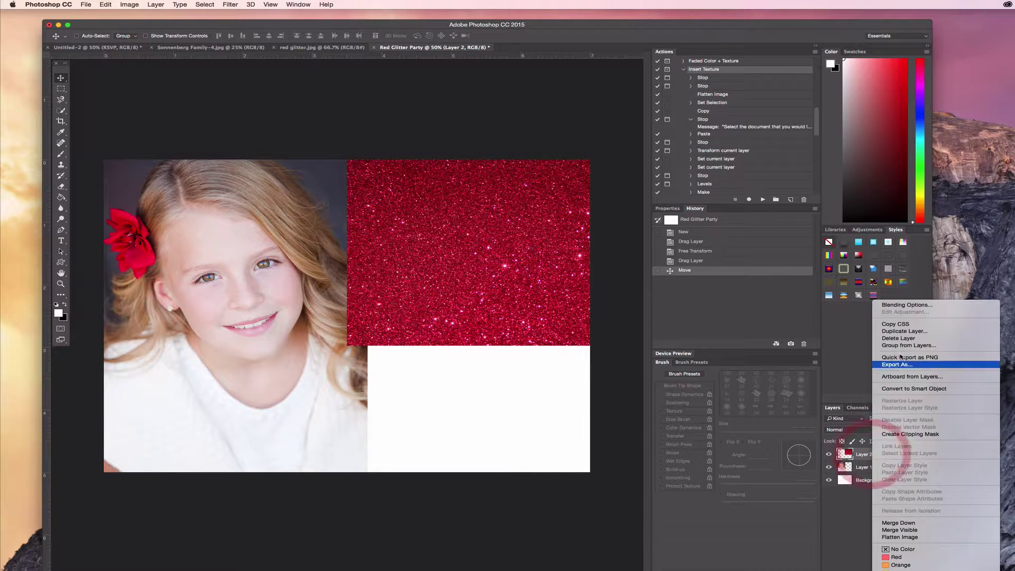
click(903, 332)
click(411, 142)
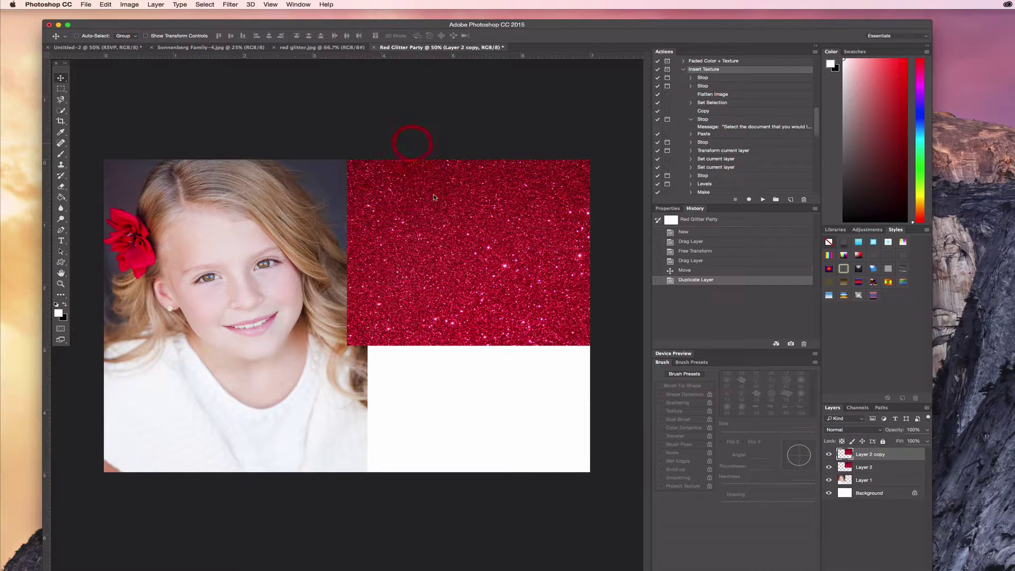
drag(469, 234, 472, 457)
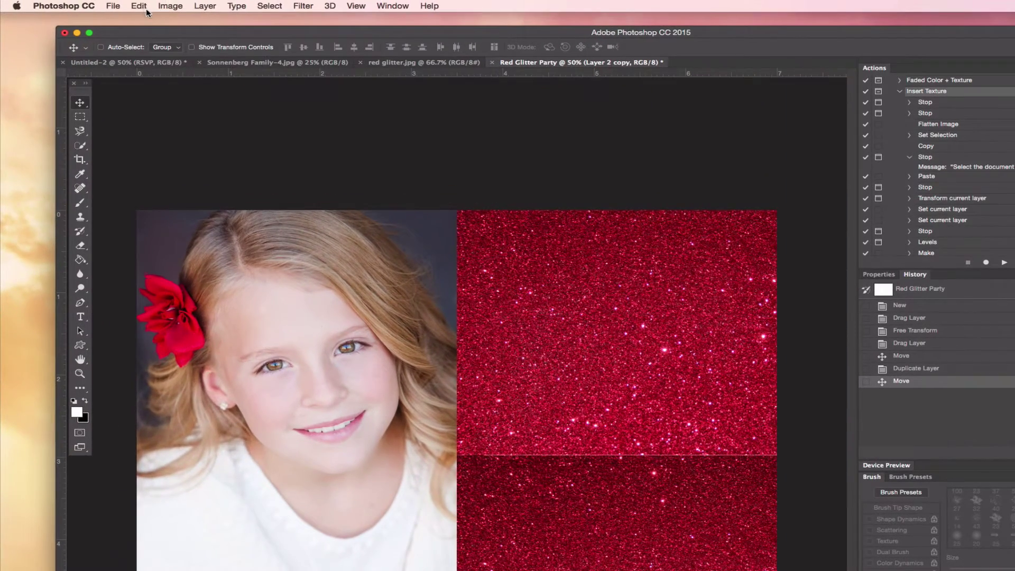
- Flip the glitter copy vertically and align it under the upper glitter
click(106, 5)
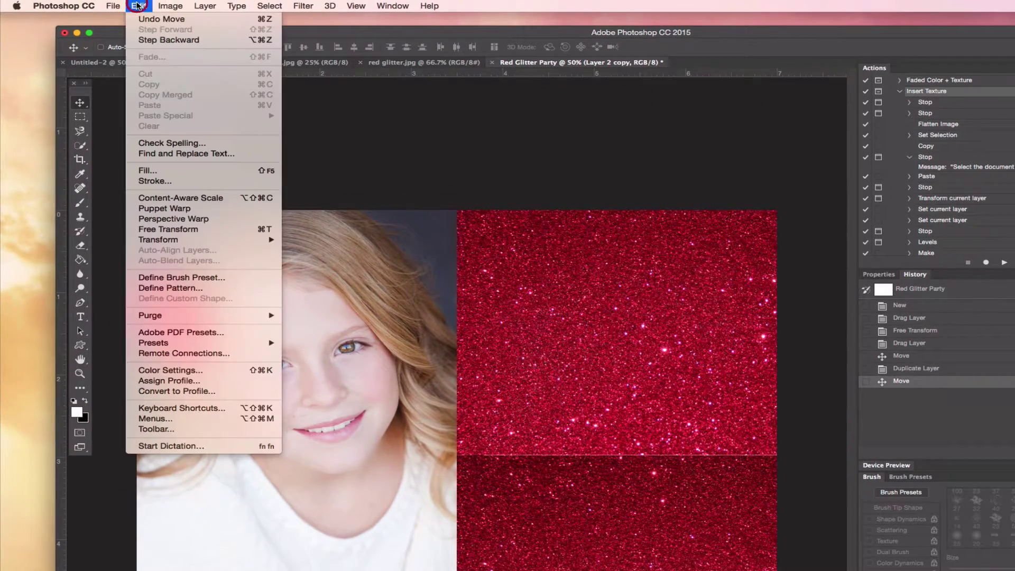
mouse_move(177, 241)
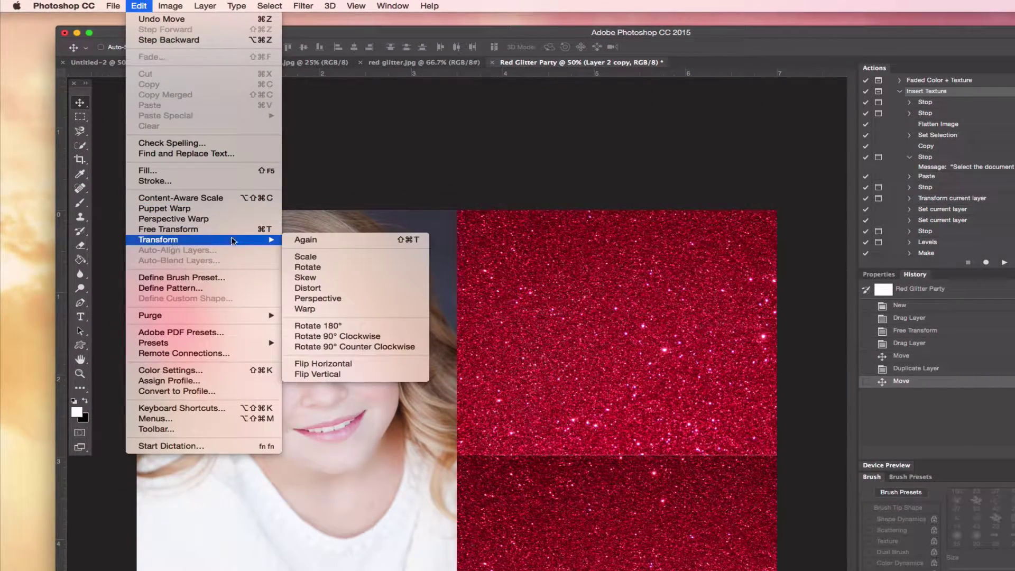
click(329, 375)
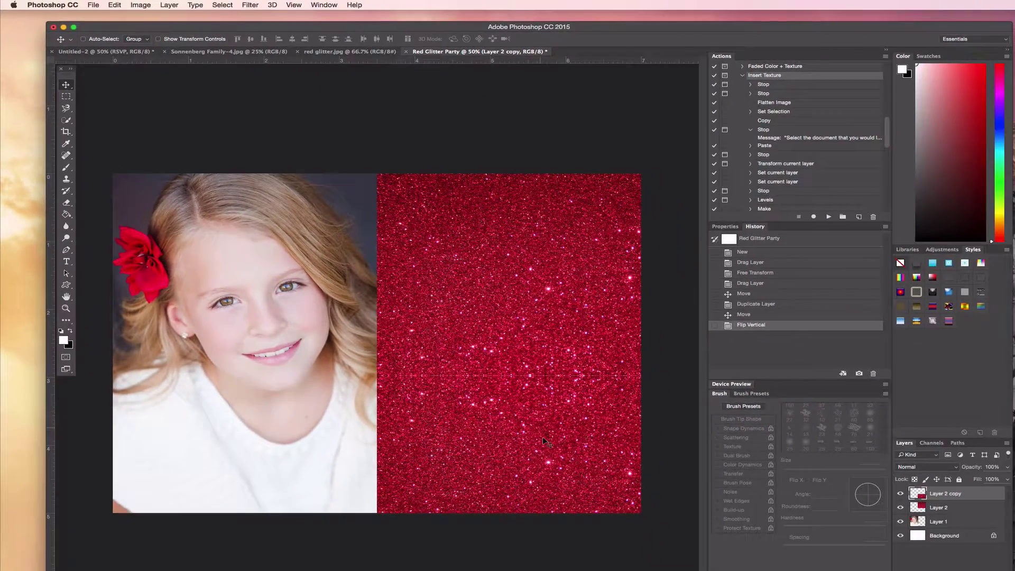
drag(660, 530, 661, 508)
drag(545, 419, 547, 417)
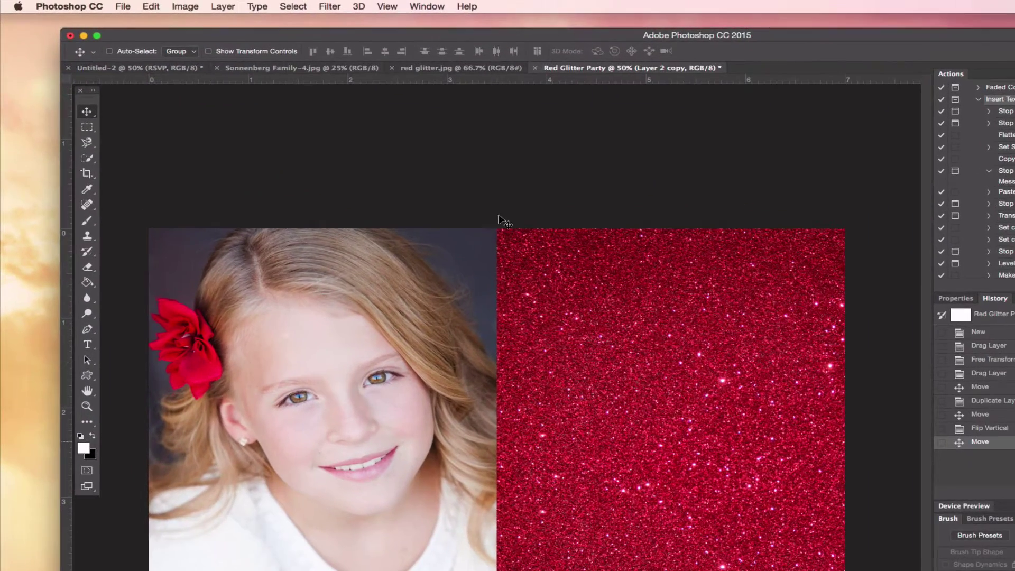
- Start a new Normal, 100% opacity layer and enter the name 'White 1'
click(223, 7)
mouse_move(296, 21)
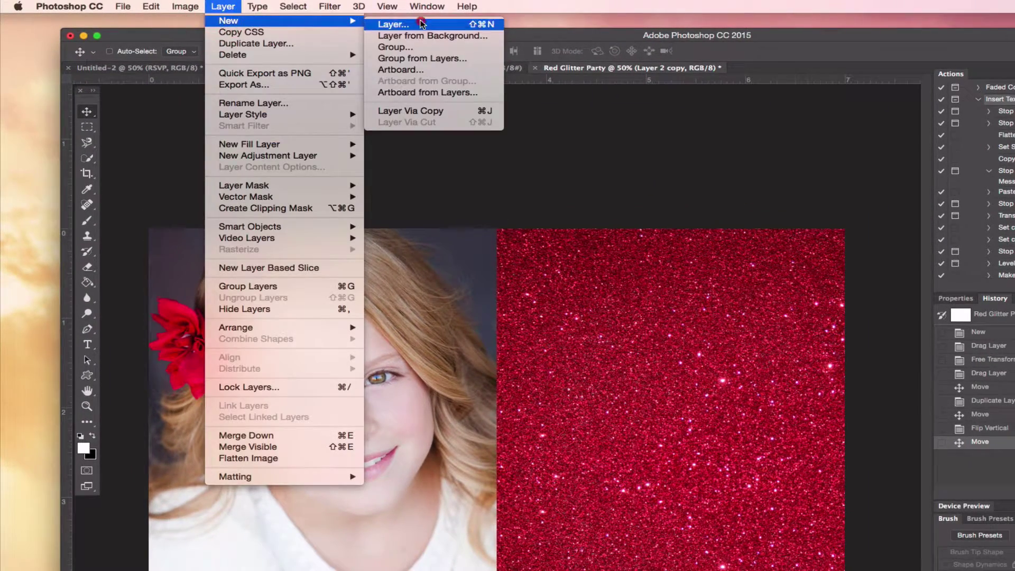
click(421, 23)
text(White)
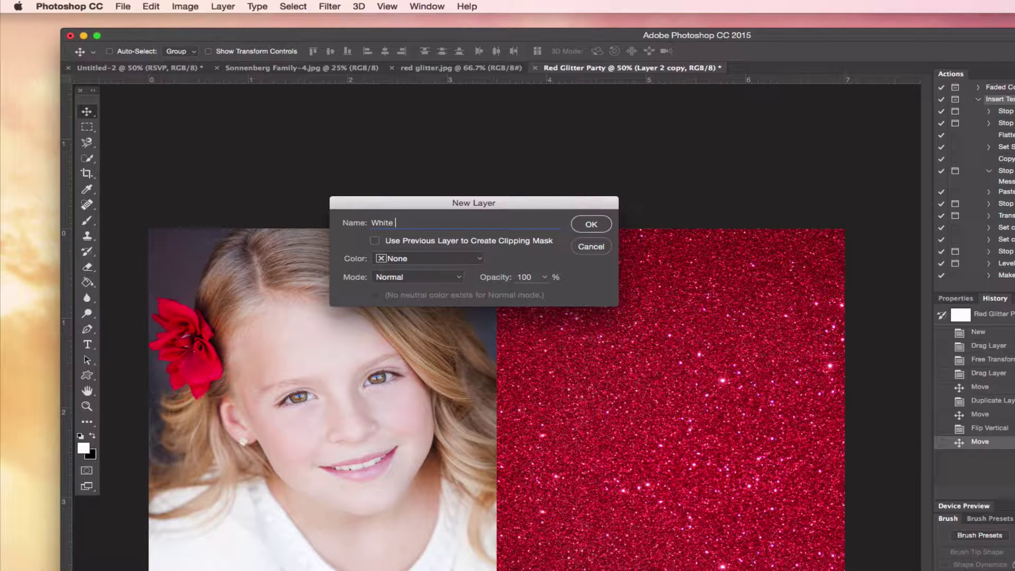
text( 1)
- Create the White 1 layer and marquee-select a horizontal band across the upper glitter
click(592, 225)
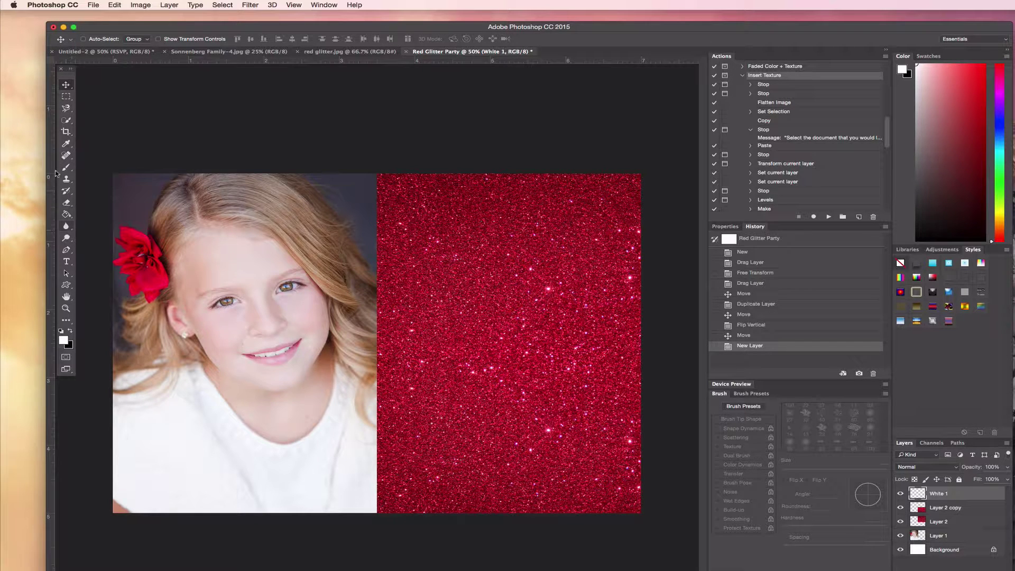
click(66, 97)
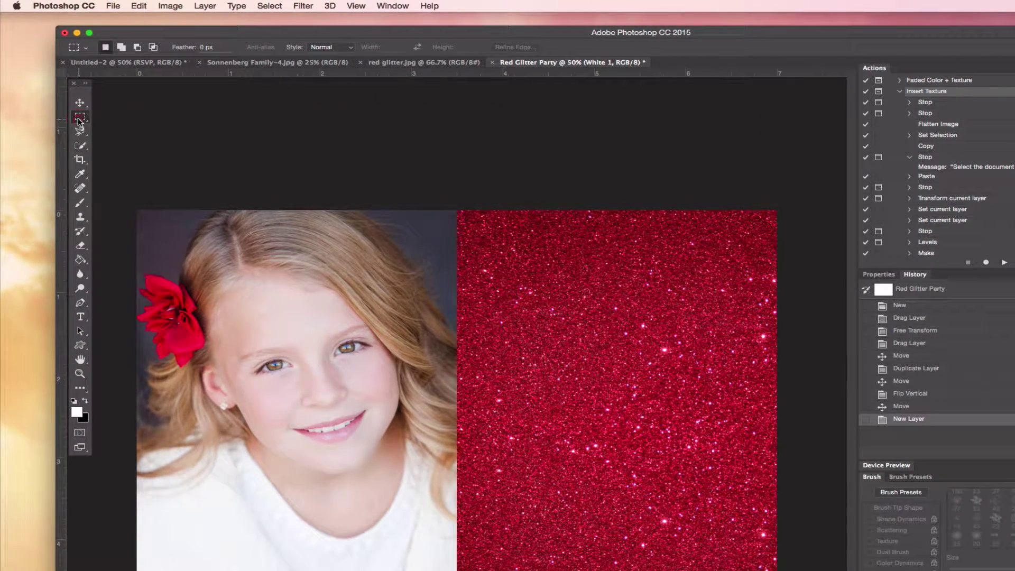
click(79, 121)
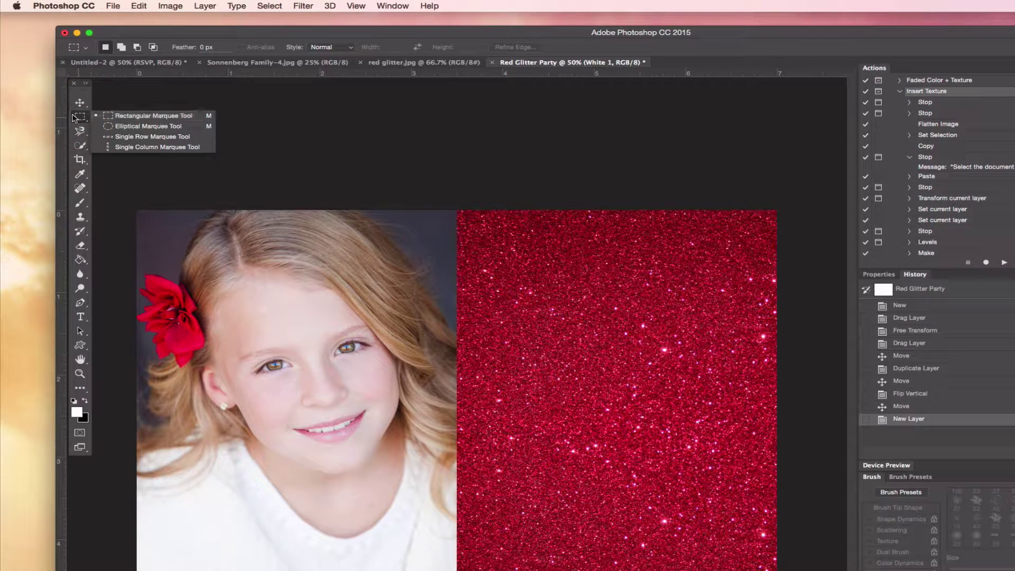
click(78, 121)
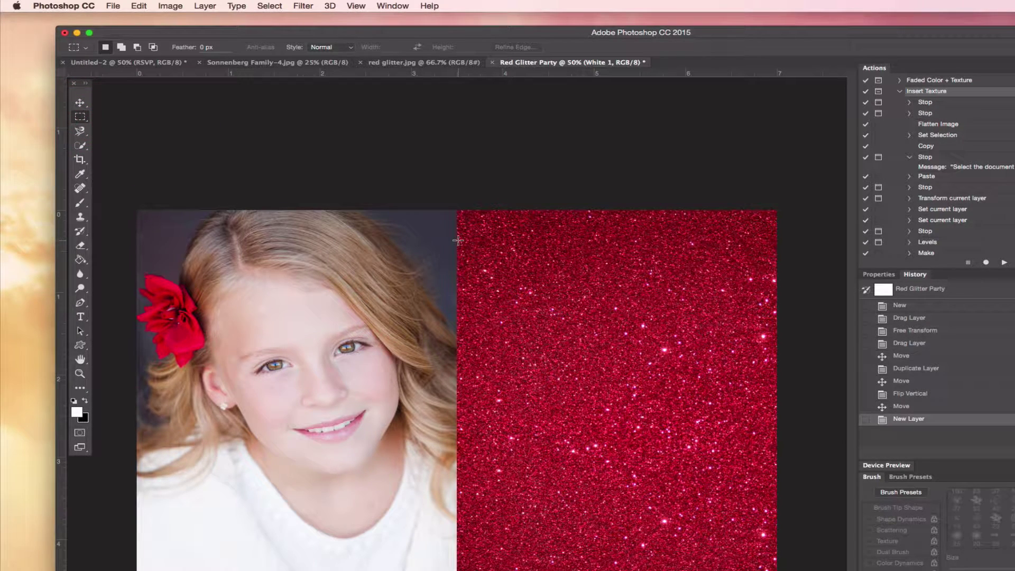
drag(457, 239, 786, 304)
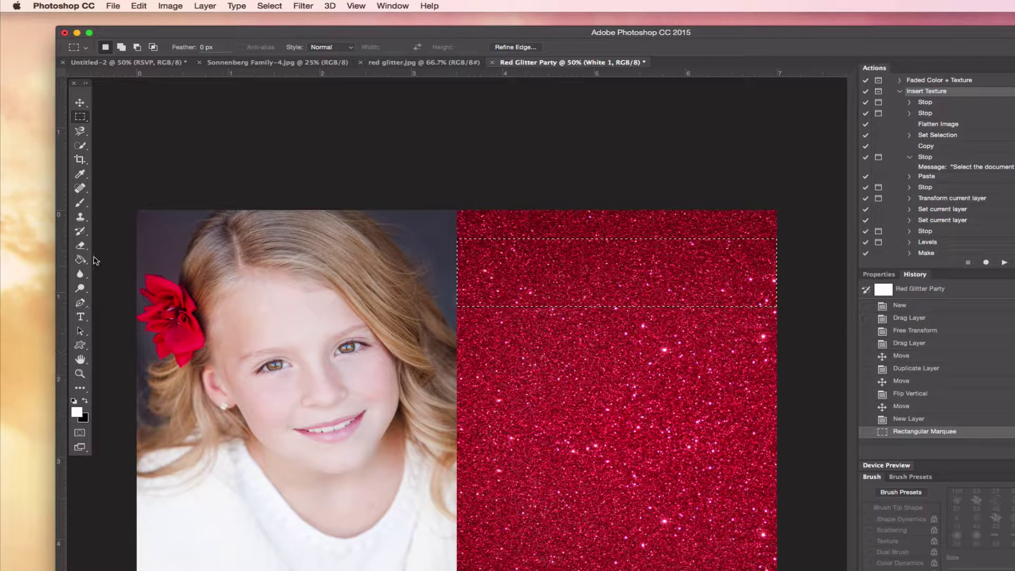
- Fill the band with white, then shift the selection lower onto the glitter
click(81, 260)
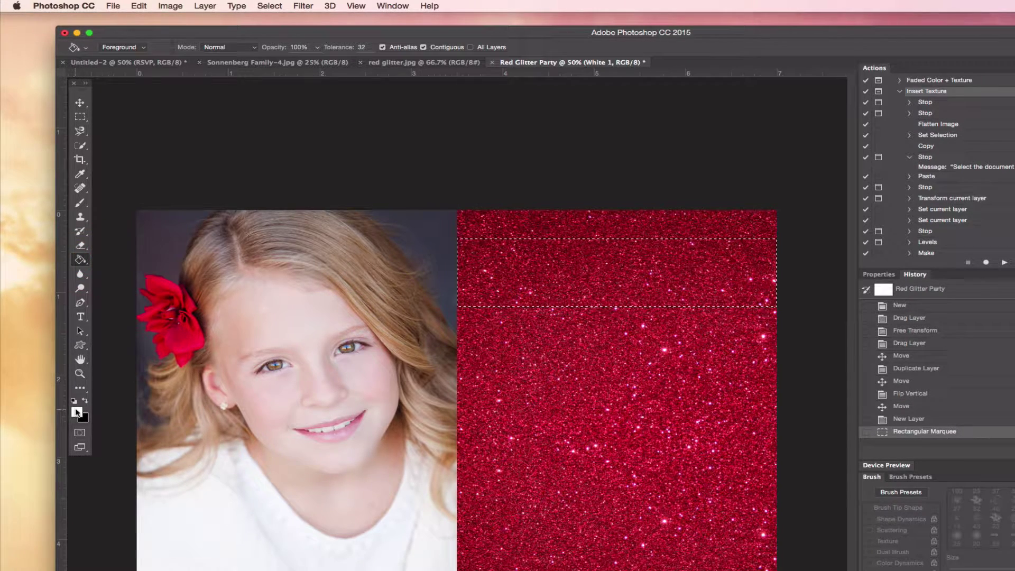
click(573, 270)
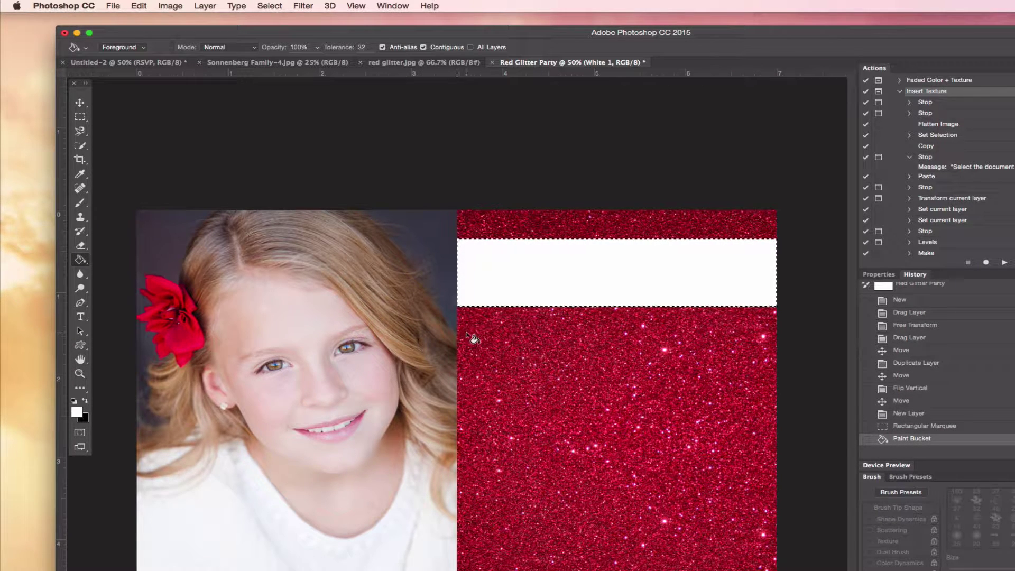
click(80, 116)
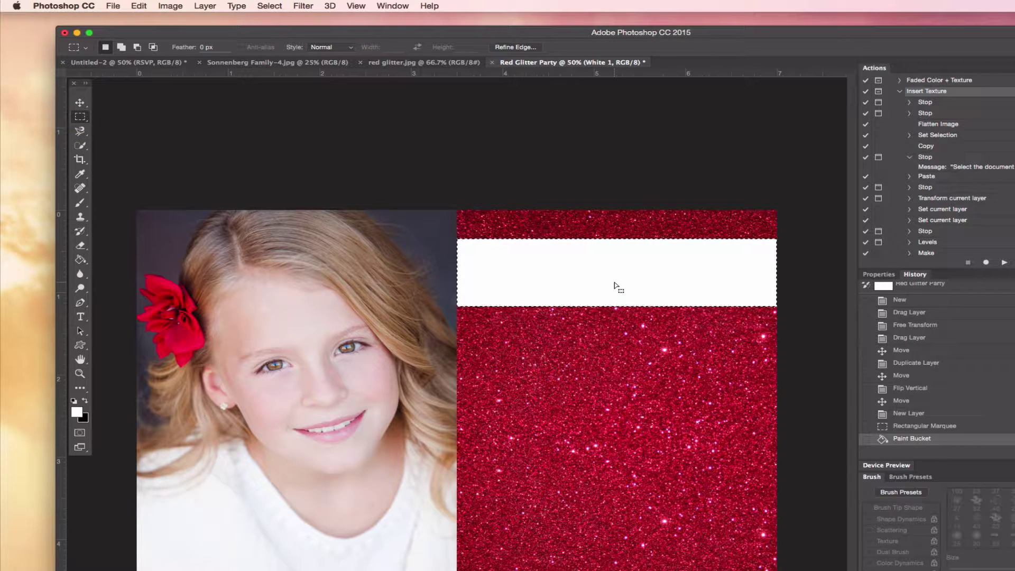
drag(612, 285, 613, 382)
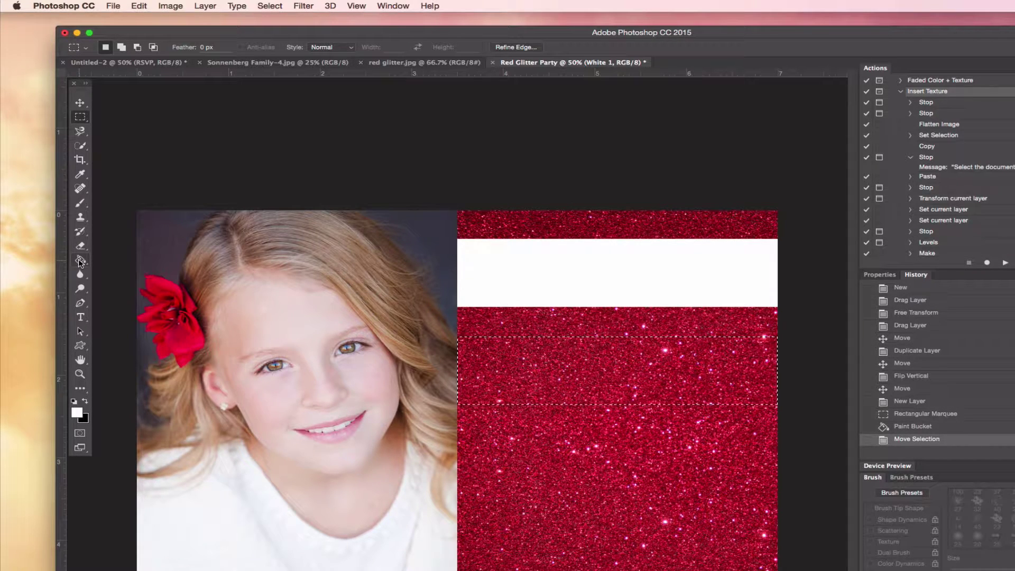
- Create another new layer named 'White 2'
click(81, 261)
click(212, 8)
mouse_move(213, 20)
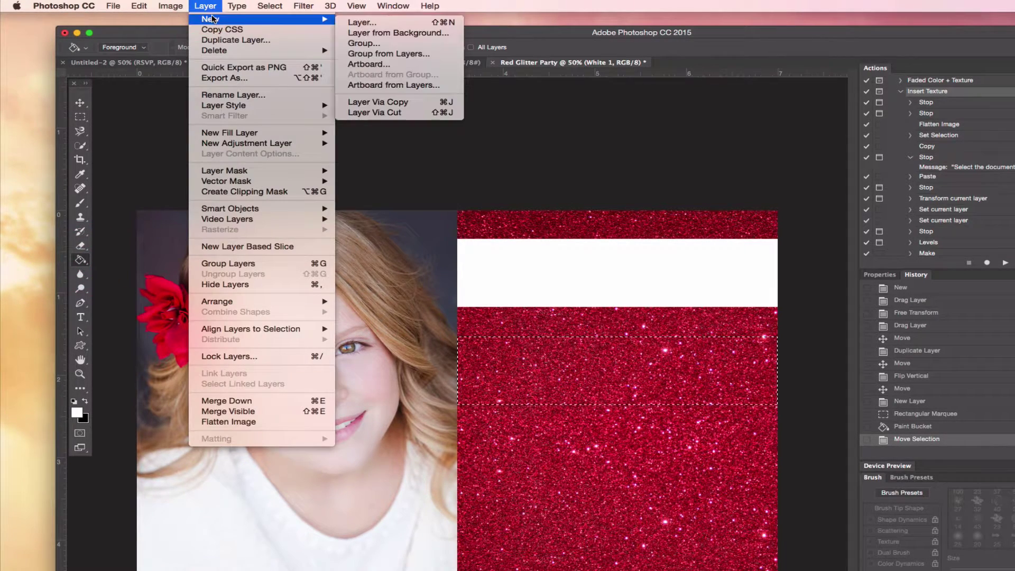
click(373, 22)
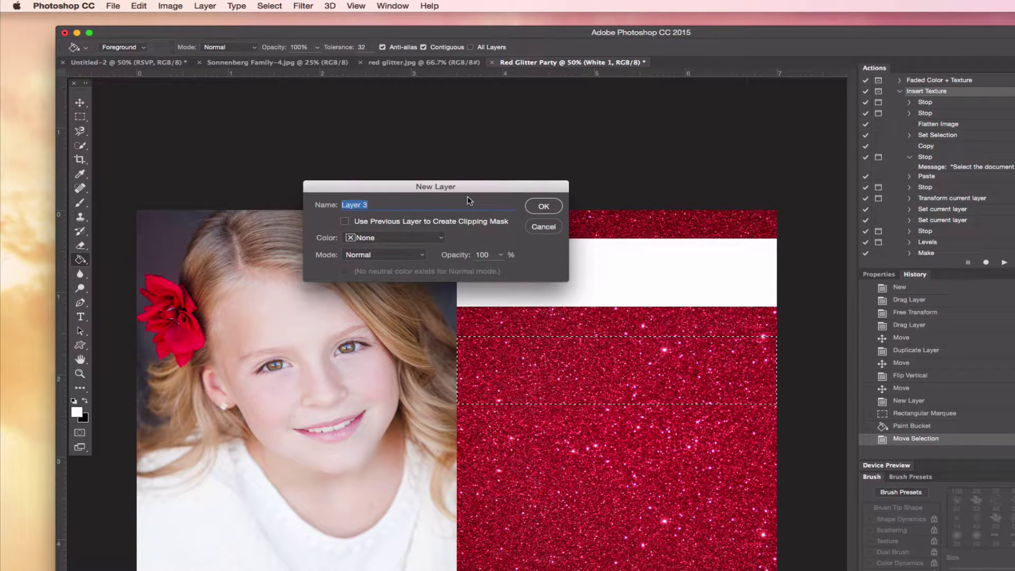
text(White 2)
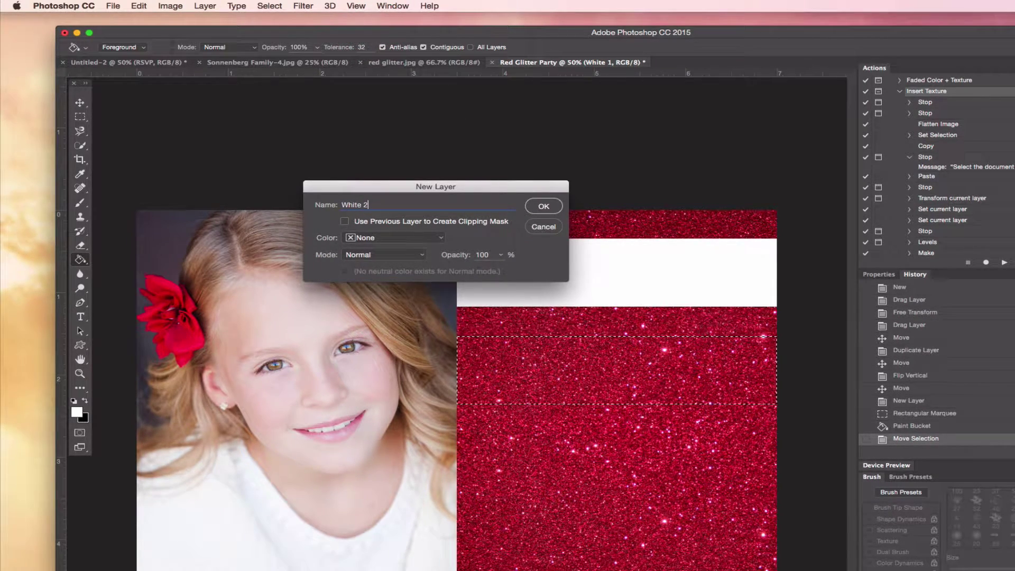
key(Return)
- Fill the lower selected band with white and deselect
click(608, 378)
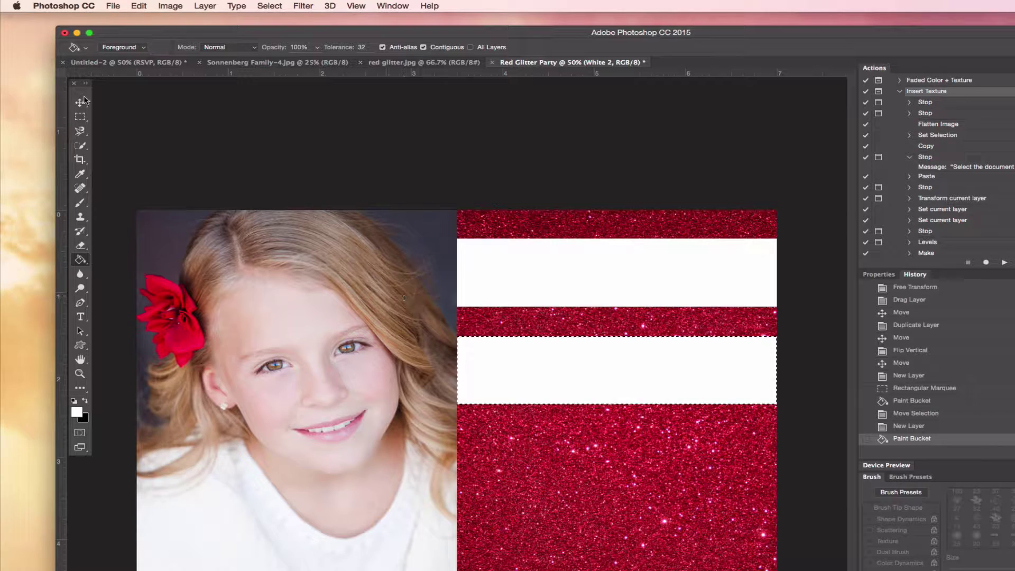
click(80, 117)
click(572, 377)
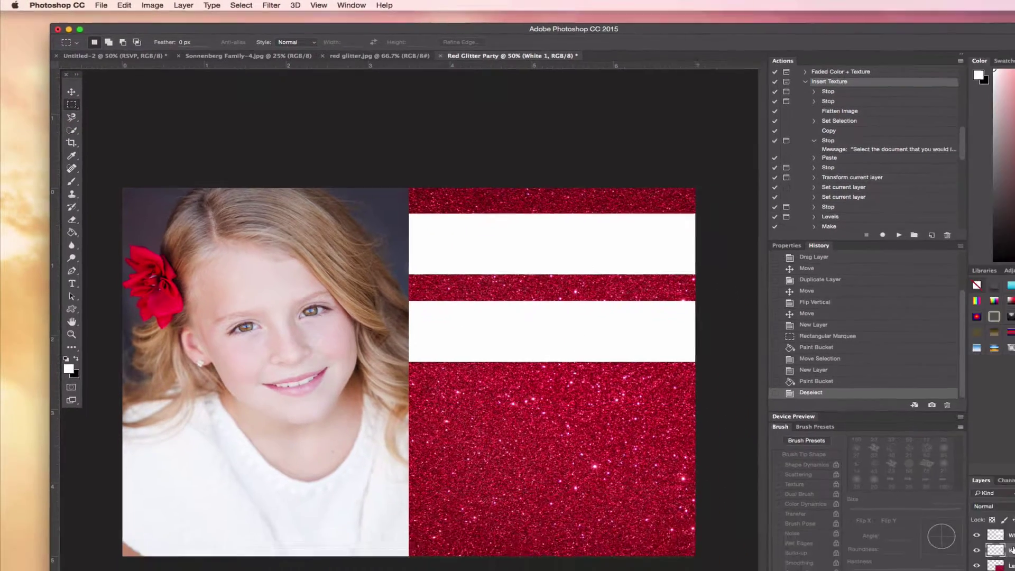
click(1014, 570)
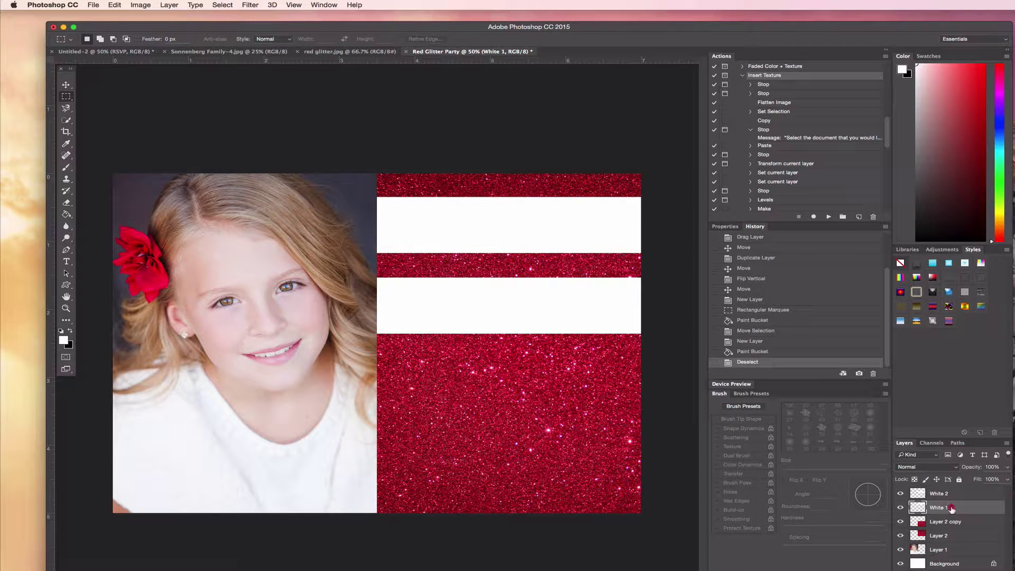
- Duplicate the White 1 and White 2 layers and drag the copies lower for four stripes
click(946, 508)
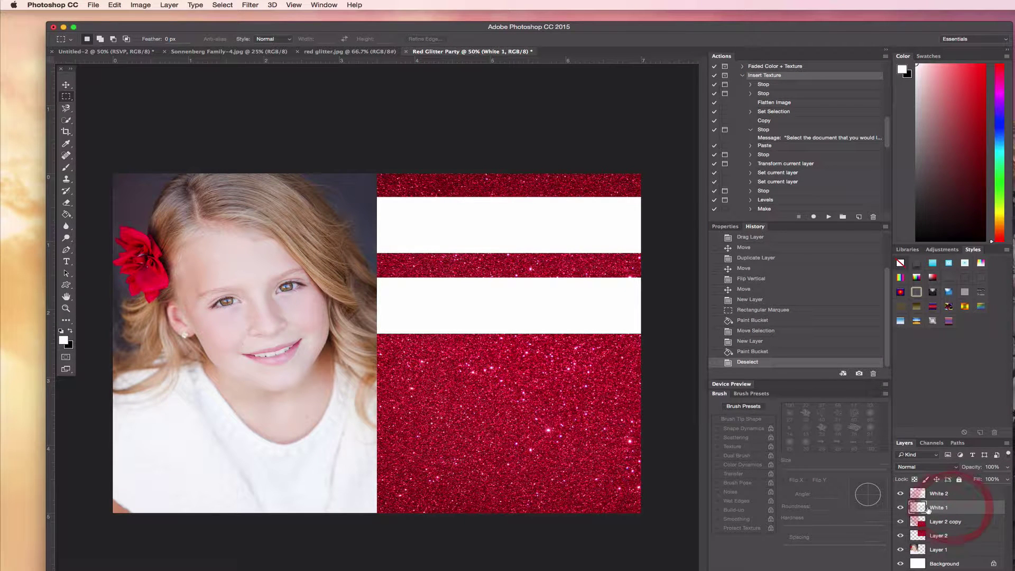
shift+click(958, 495)
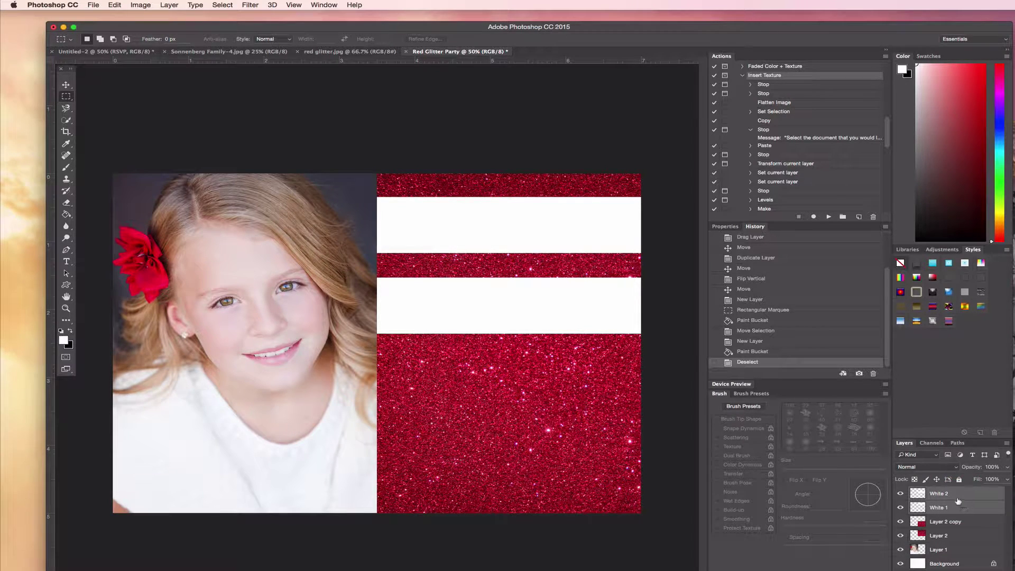
right_click(957, 500)
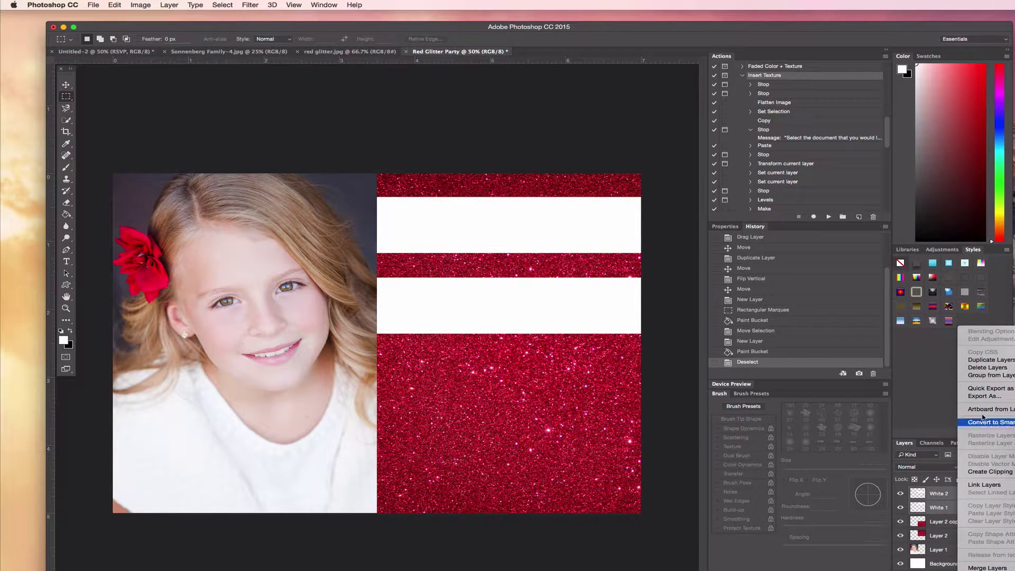
click(987, 359)
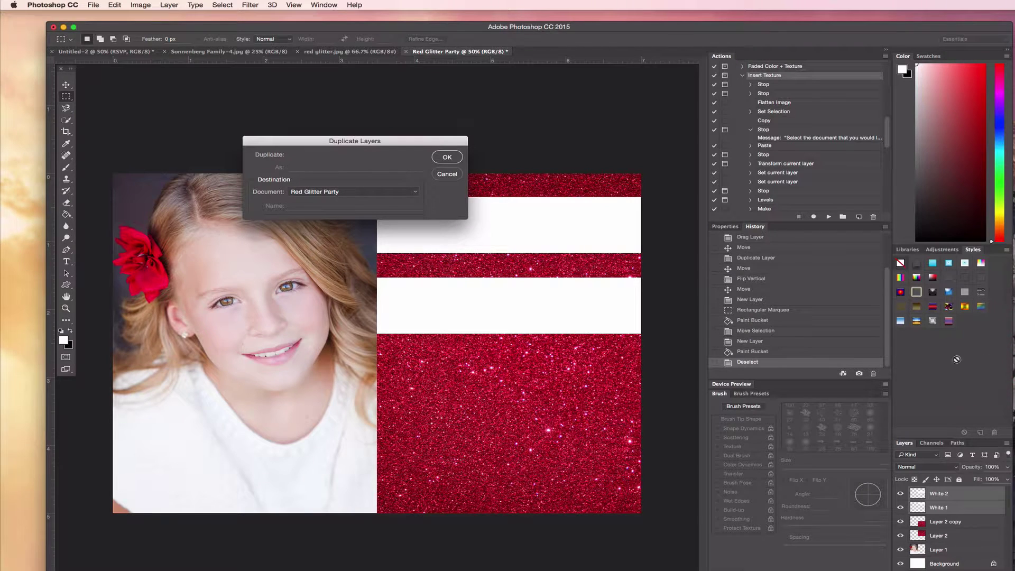
click(445, 158)
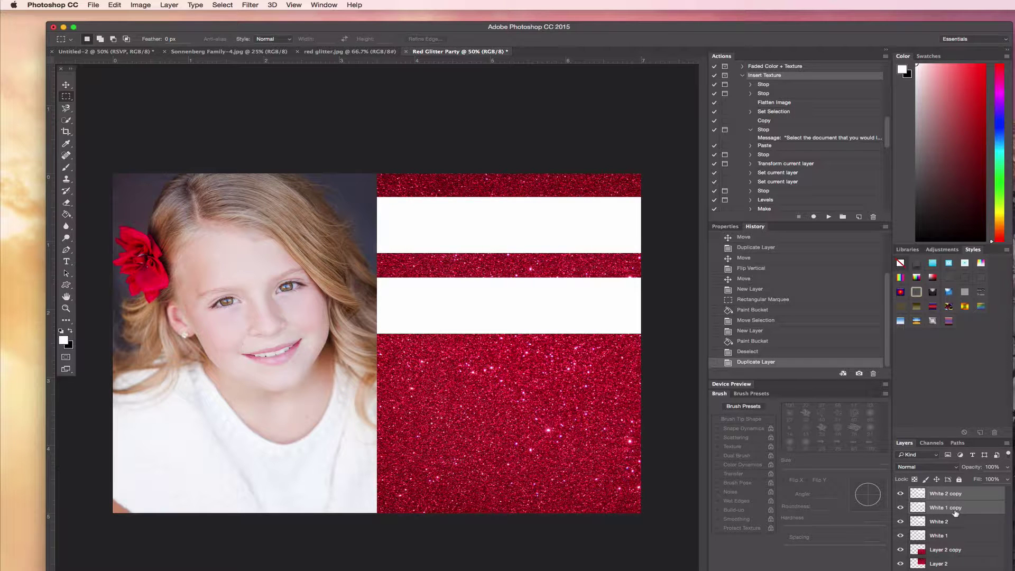
click(65, 85)
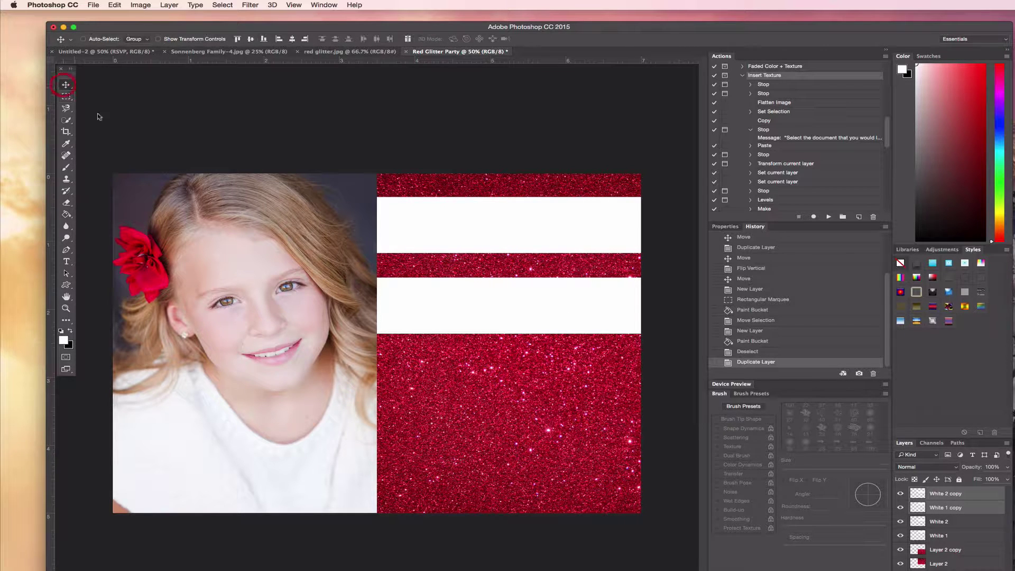
drag(499, 243, 499, 395)
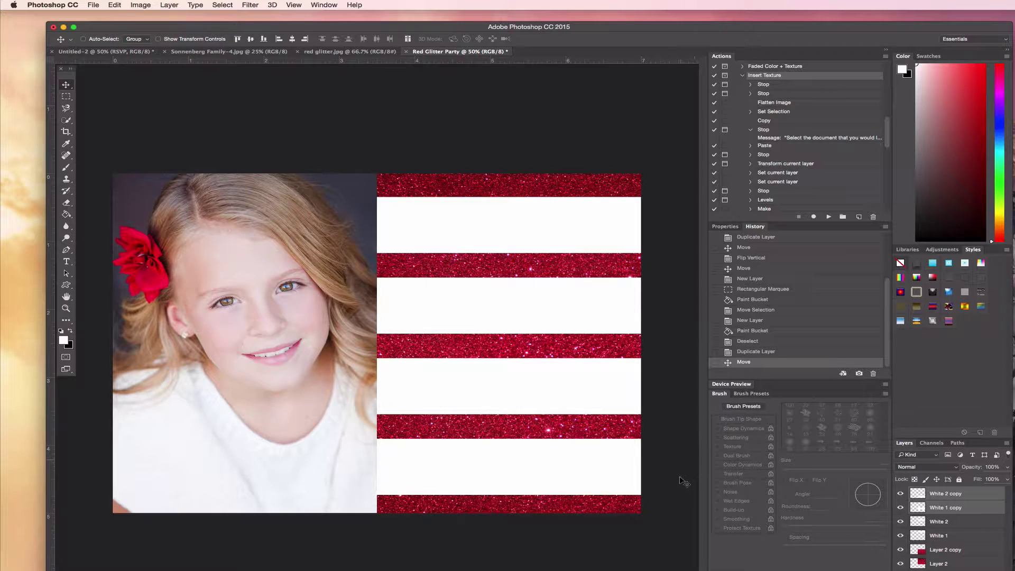
- Select all four white stripe layers and shift them slightly upward so stripes alternate evenly
click(957, 536)
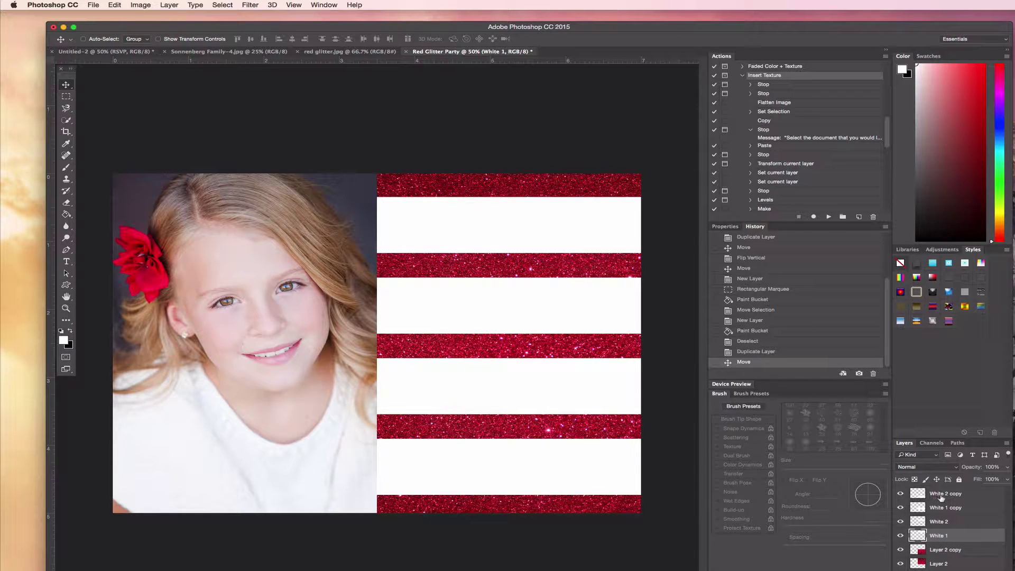
shift+click(981, 494)
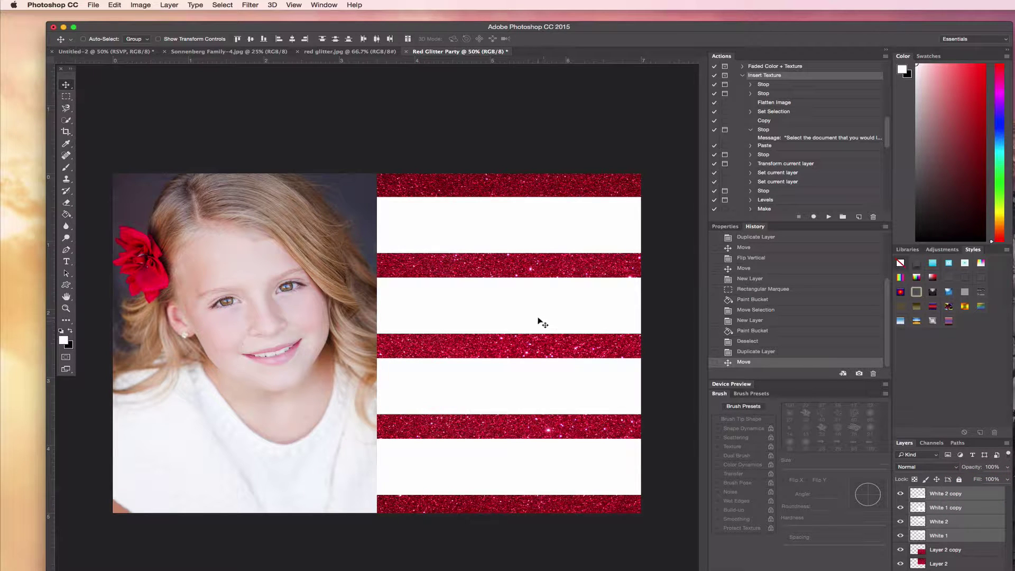
drag(537, 317, 537, 314)
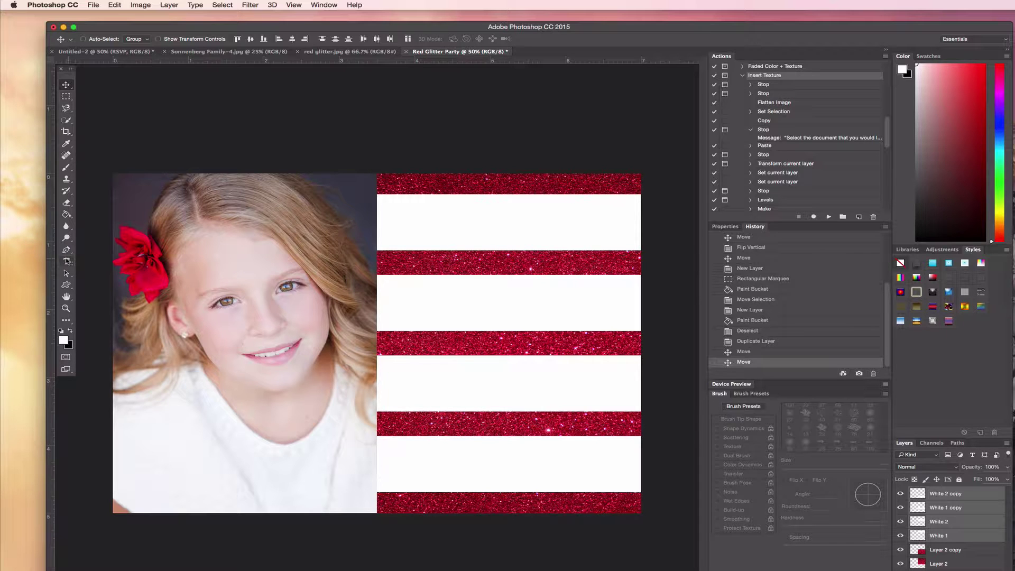
click(66, 261)
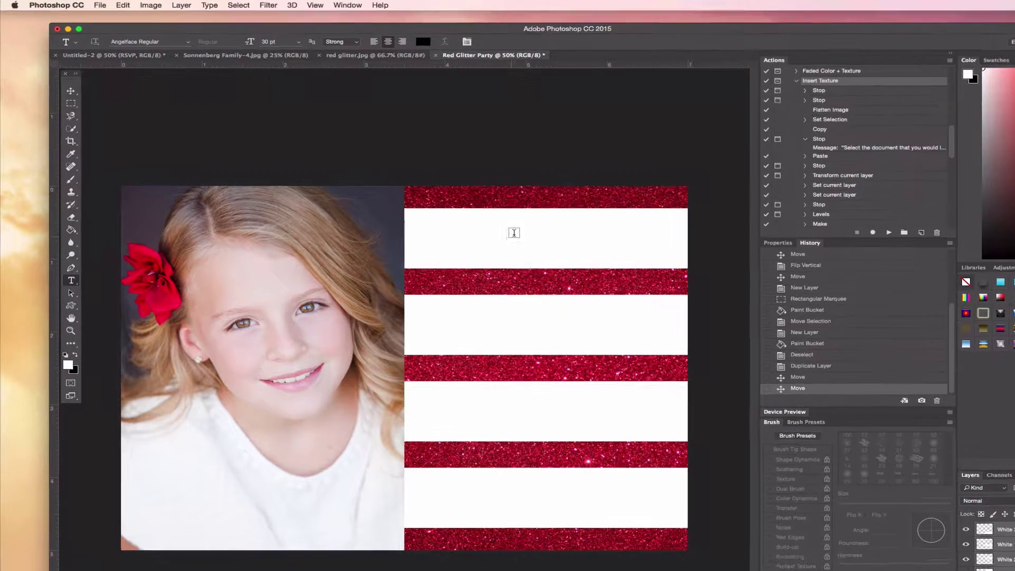
- Type the girl's name in the top white stripe and set it to 48 pt
click(513, 233)
text(S)
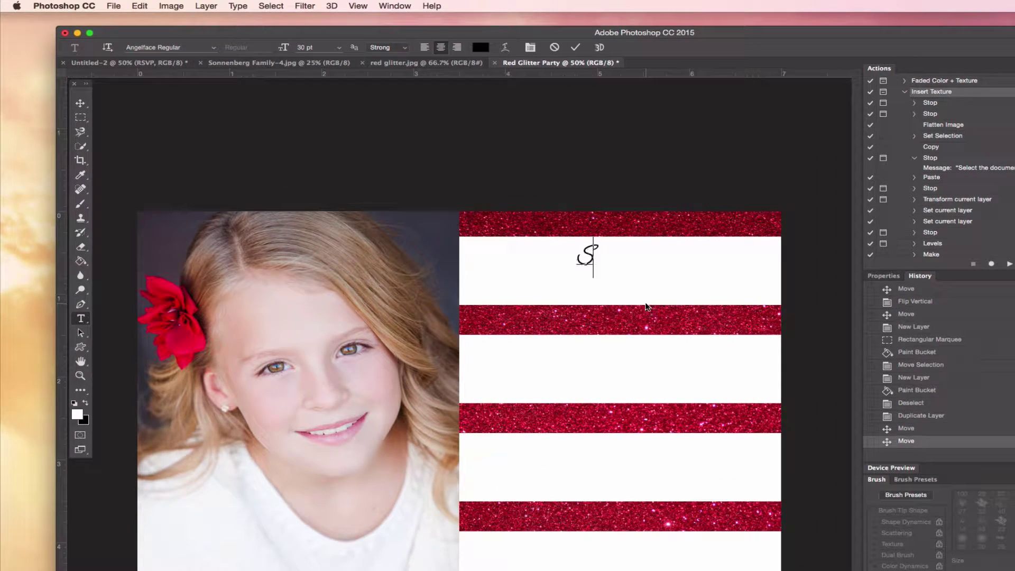
text(carlett)
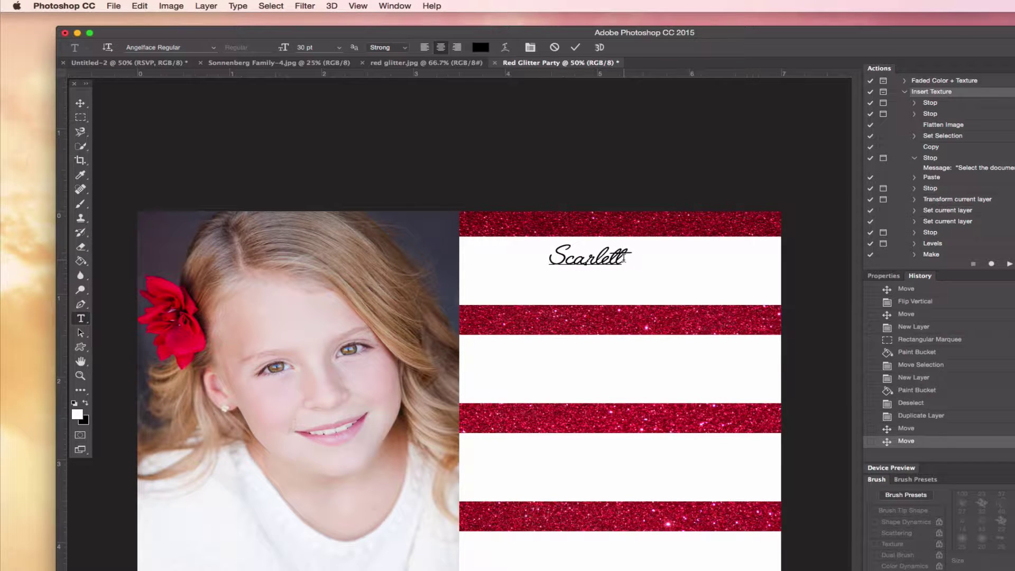
drag(625, 259, 529, 266)
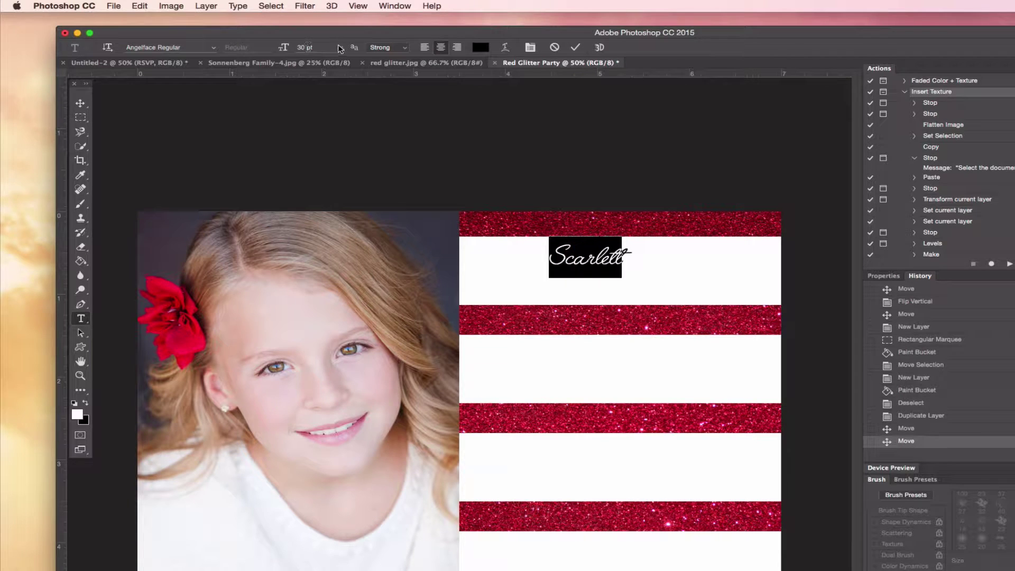
click(339, 47)
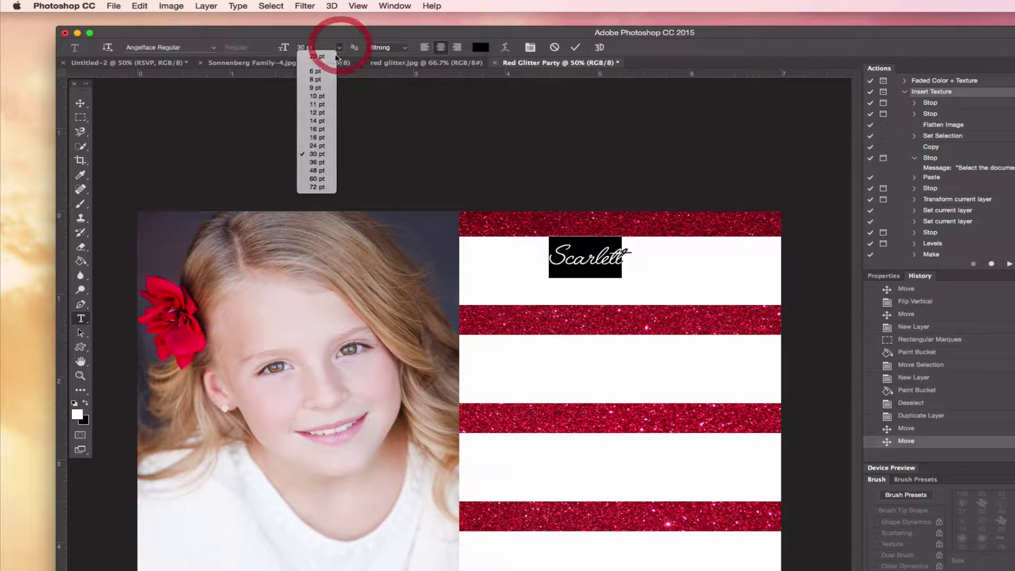
click(315, 171)
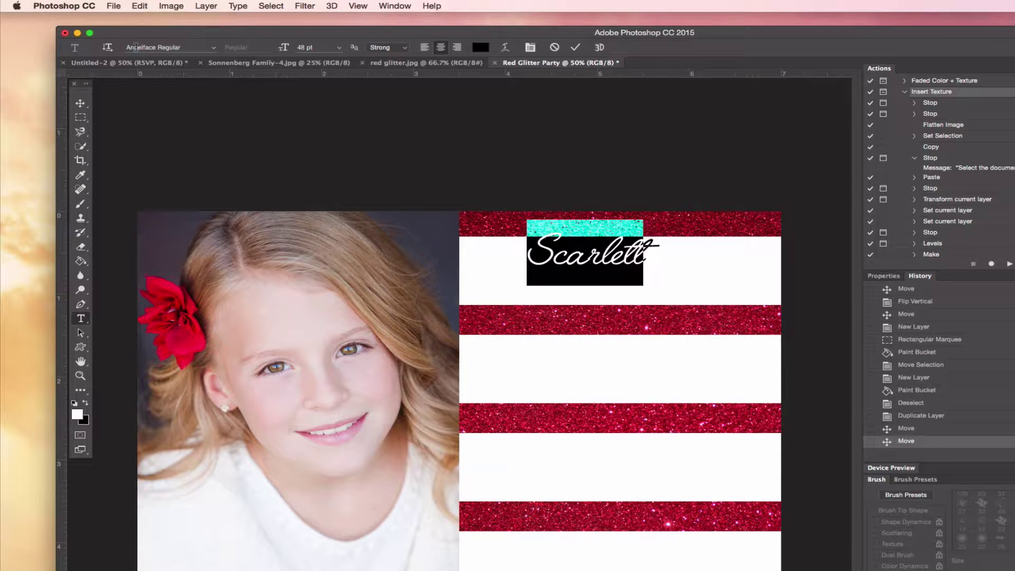
- Centre the name text within the top white stripe
click(608, 259)
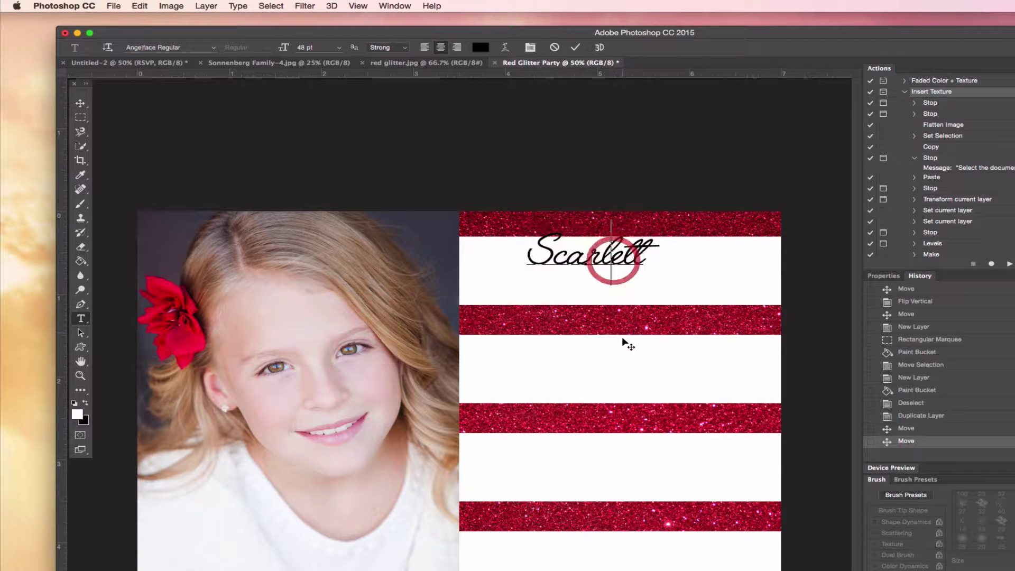
drag(625, 344, 664, 351)
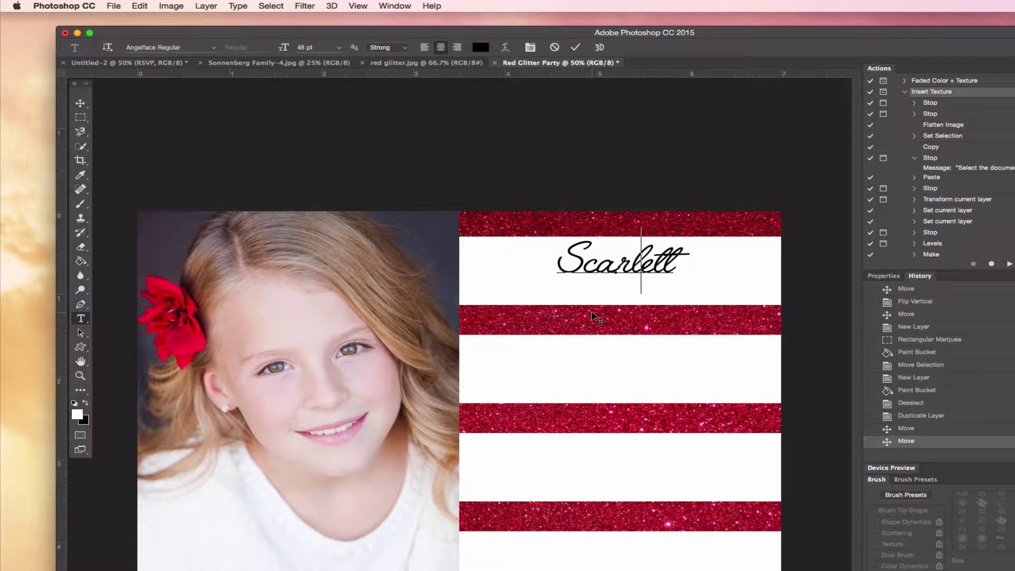
click(81, 103)
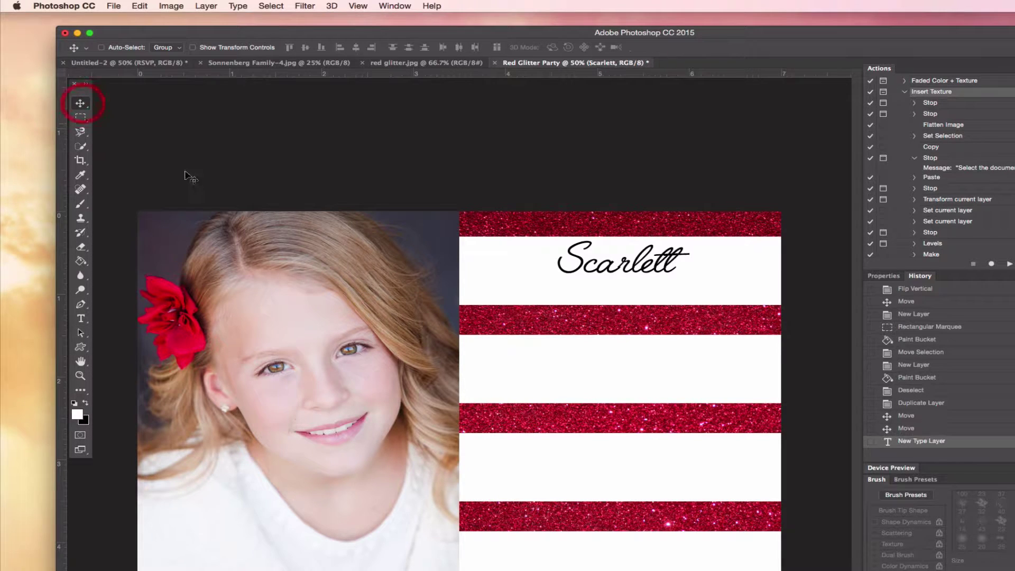
drag(657, 296, 644, 283)
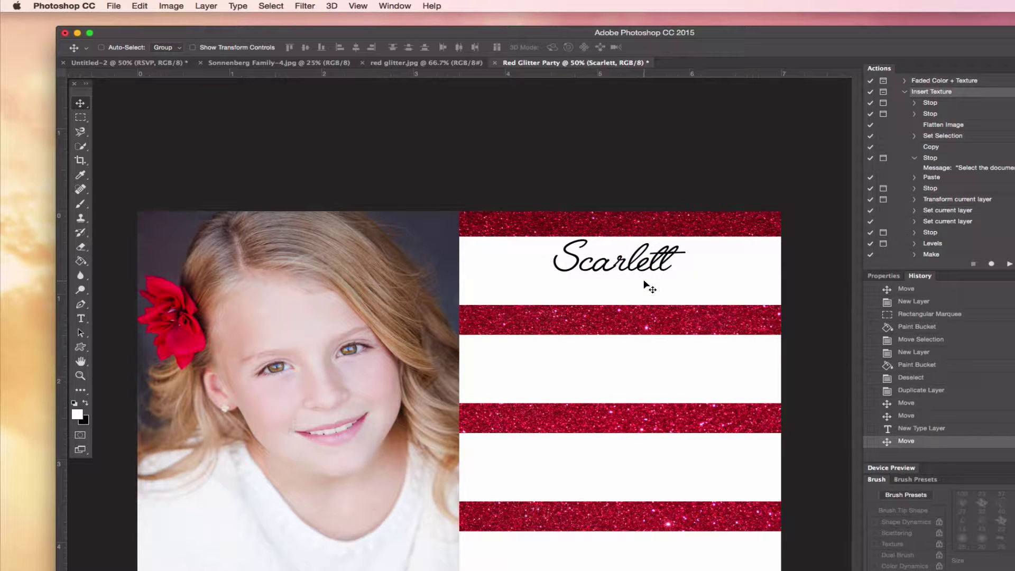
- Add 'is turning eleven' below the name in 18 pt American Typewriter Condensed Light
click(81, 318)
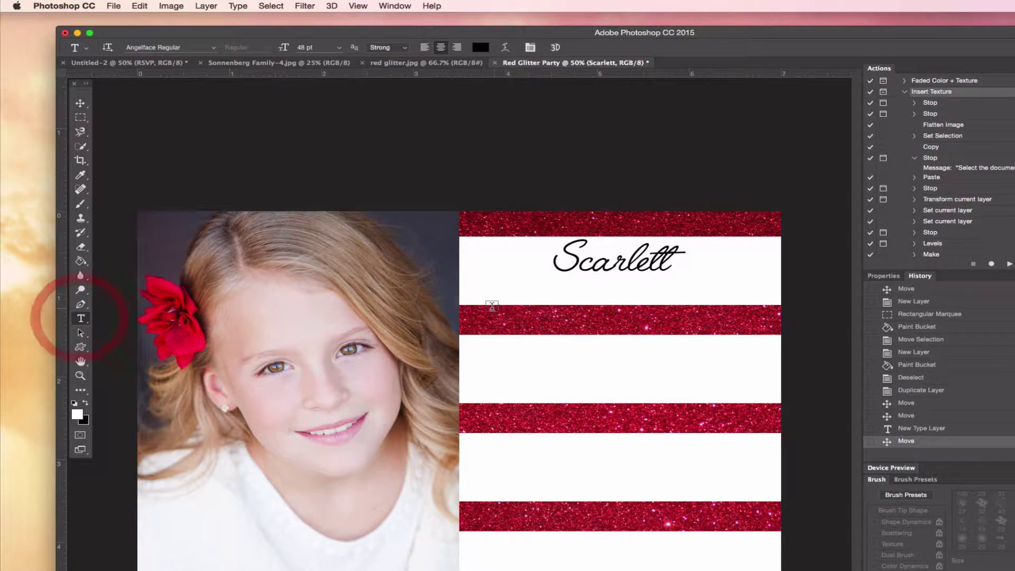
click(492, 304)
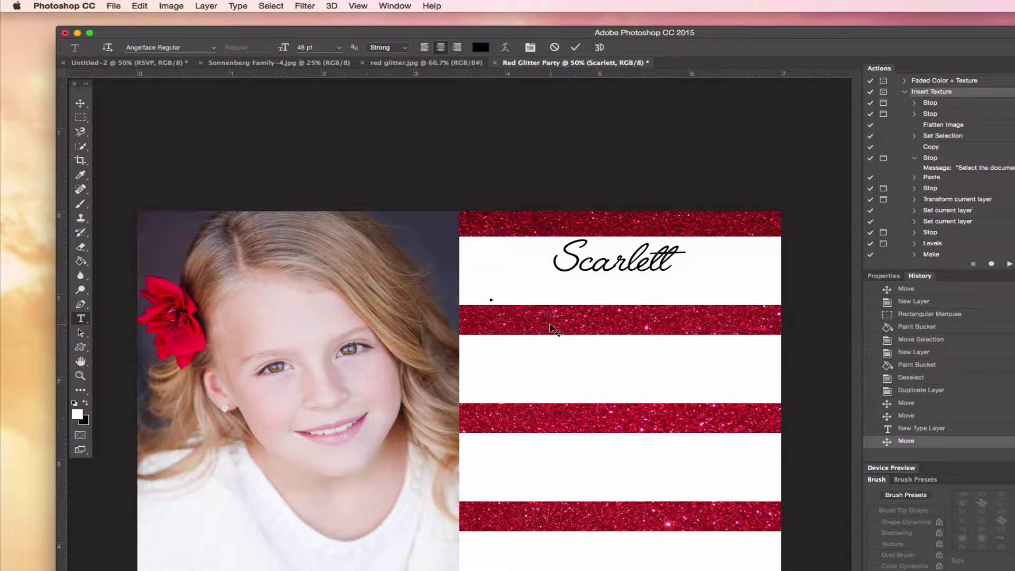
text(is turning)
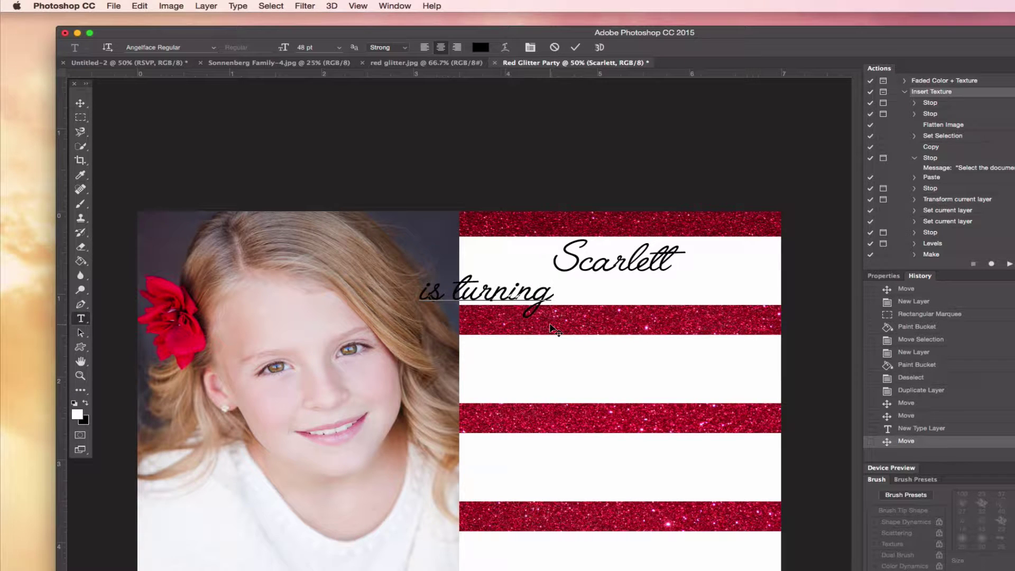
text( eleven)
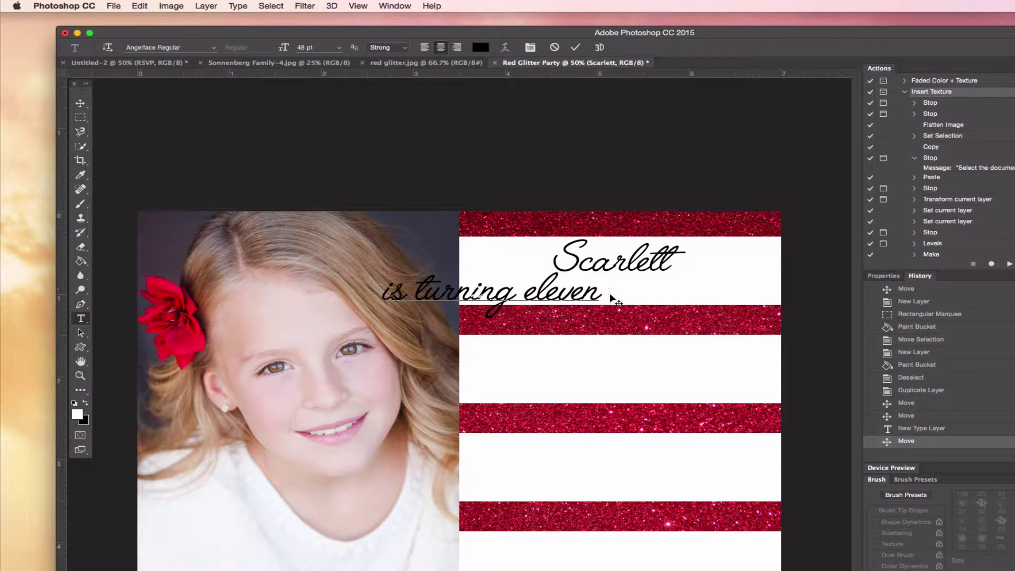
drag(599, 294, 380, 299)
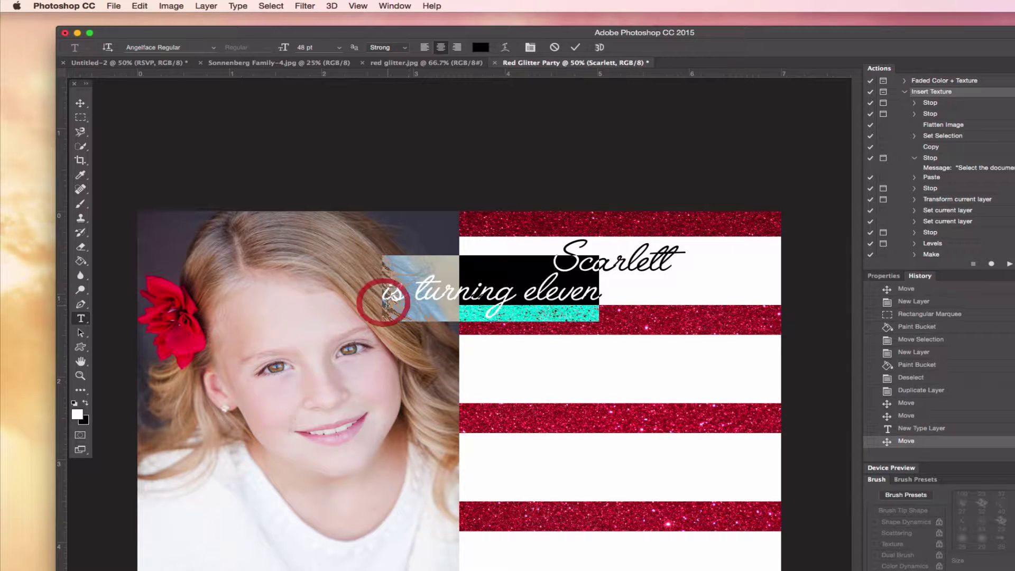
click(214, 47)
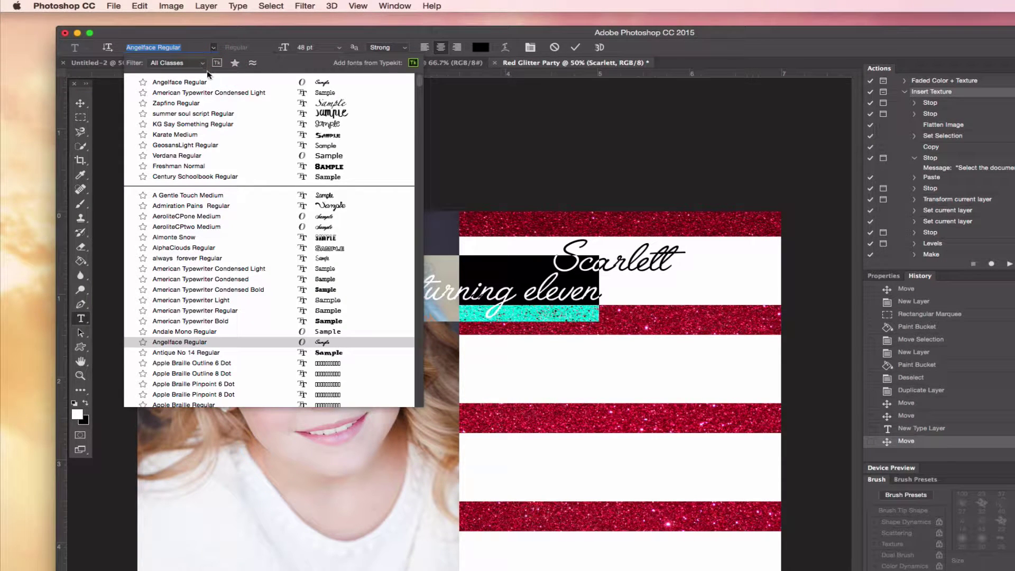
click(203, 93)
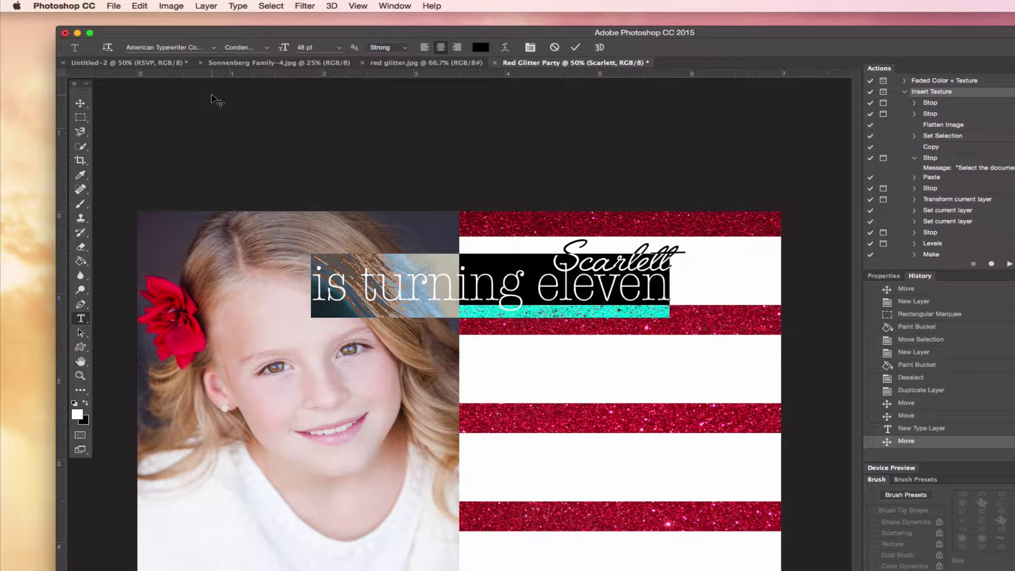
click(339, 47)
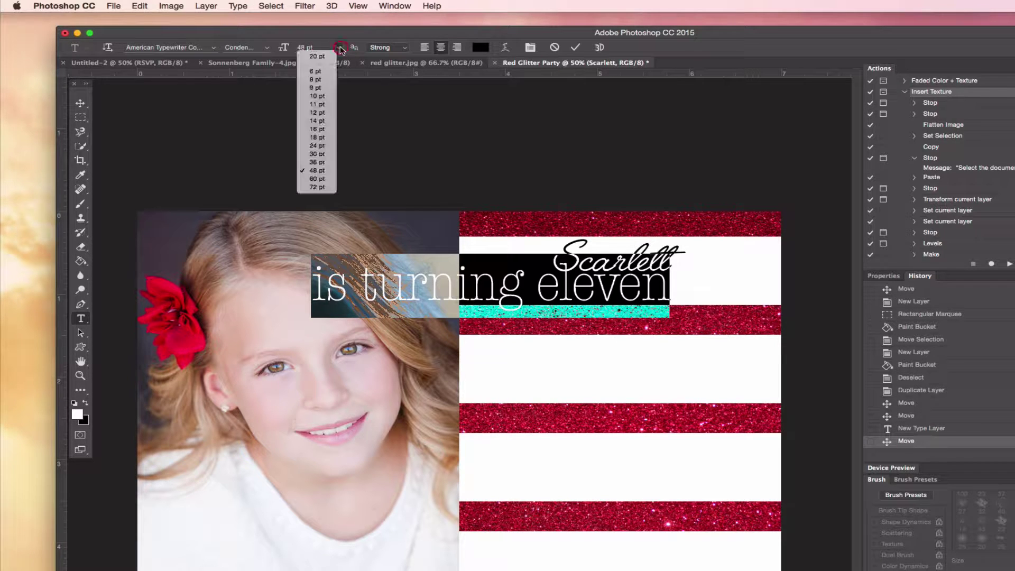
click(313, 139)
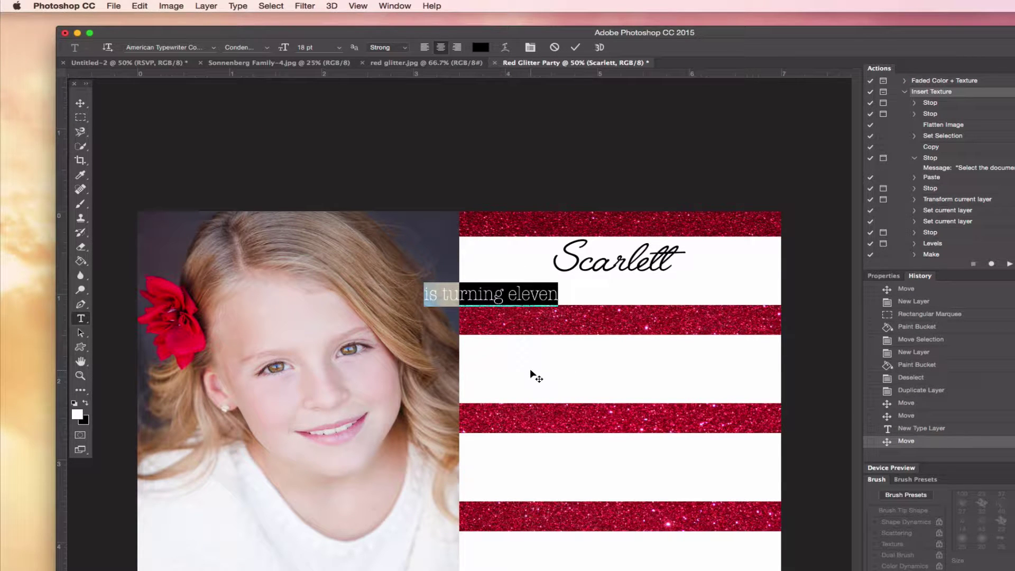
- Centre the 'is turning eleven' line beneath the name
drag(531, 372, 649, 366)
click(79, 103)
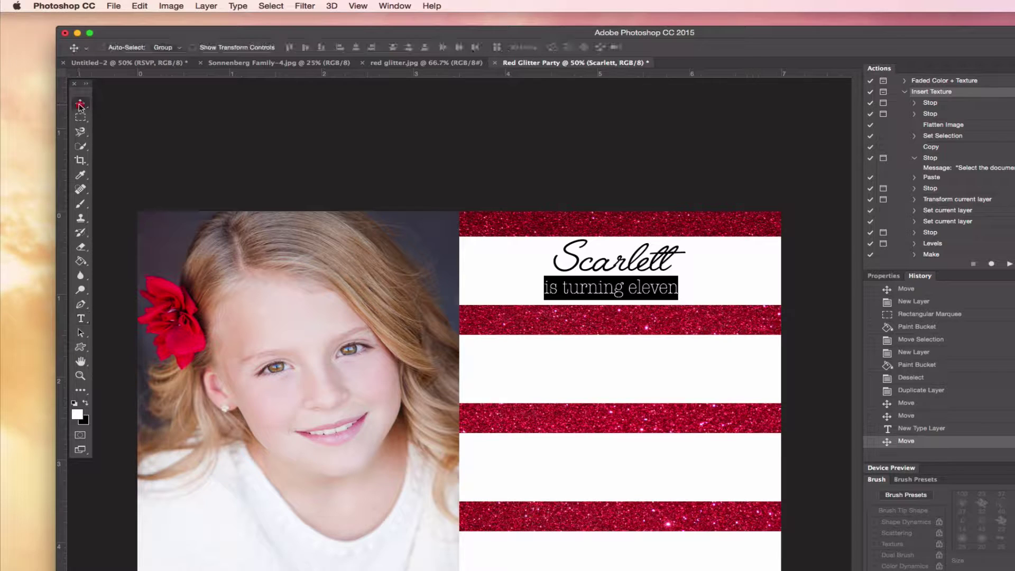
drag(597, 288, 604, 289)
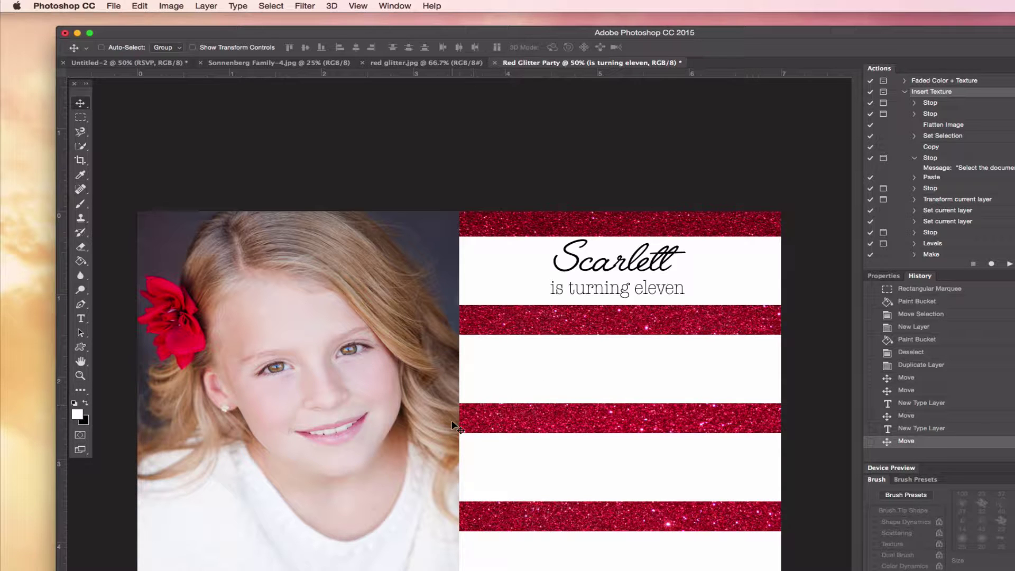
- Reopen the name text for editing and close it again without changes
click(79, 319)
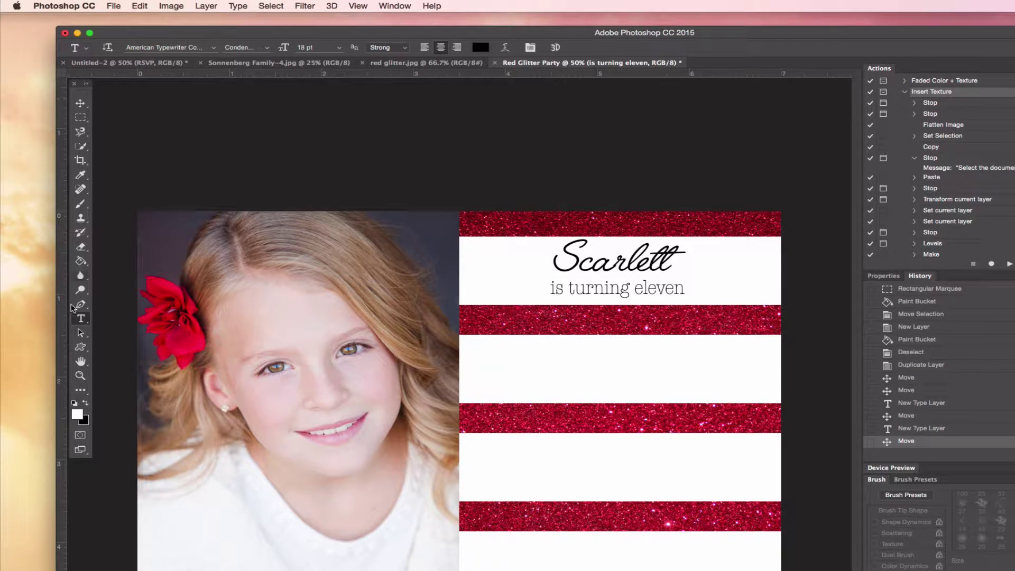
click(81, 305)
click(82, 317)
click(593, 258)
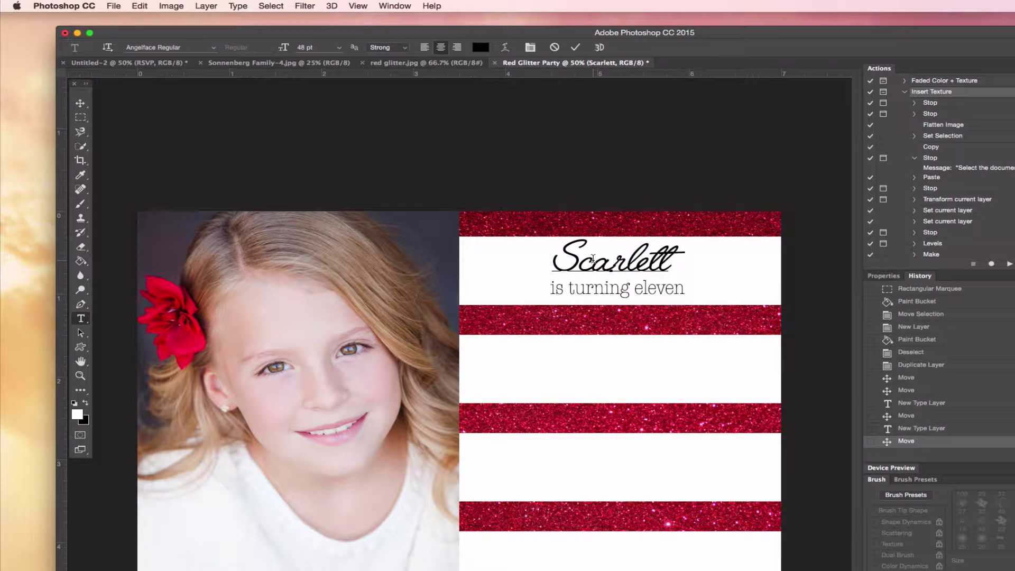
click(80, 304)
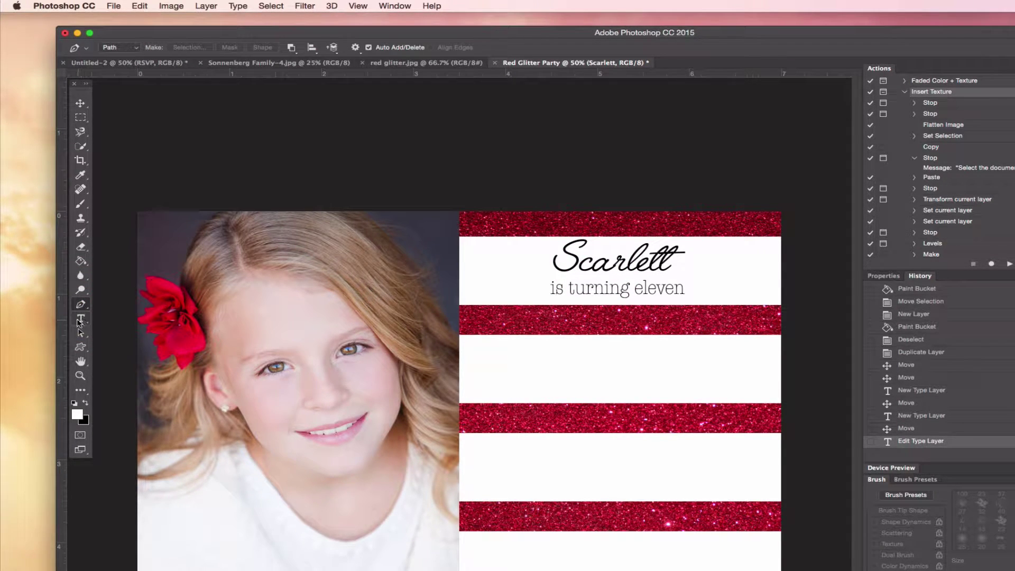
click(79, 321)
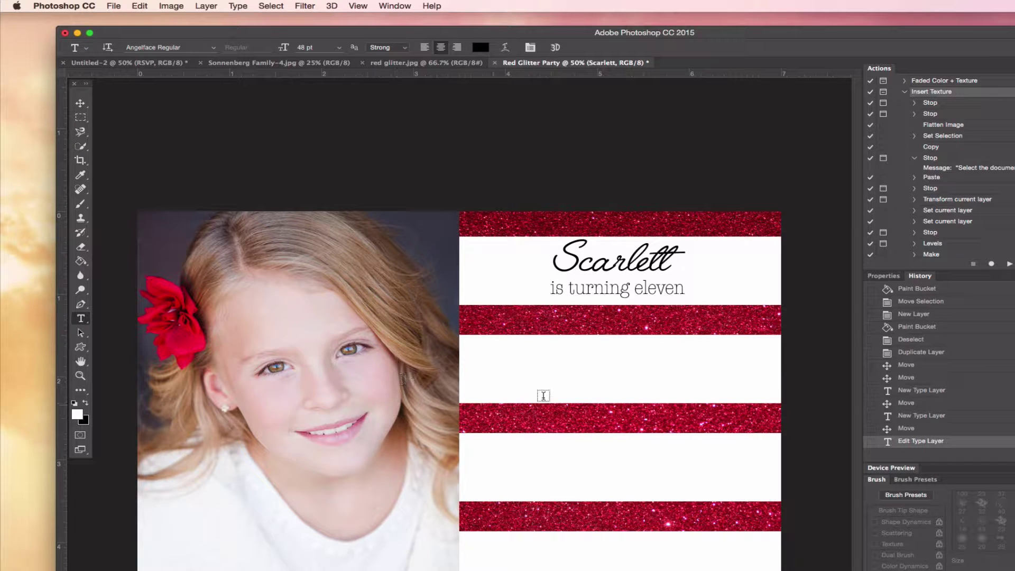
- Type 'September 30th' and move it down into the second white stripe
click(606, 351)
text(S)
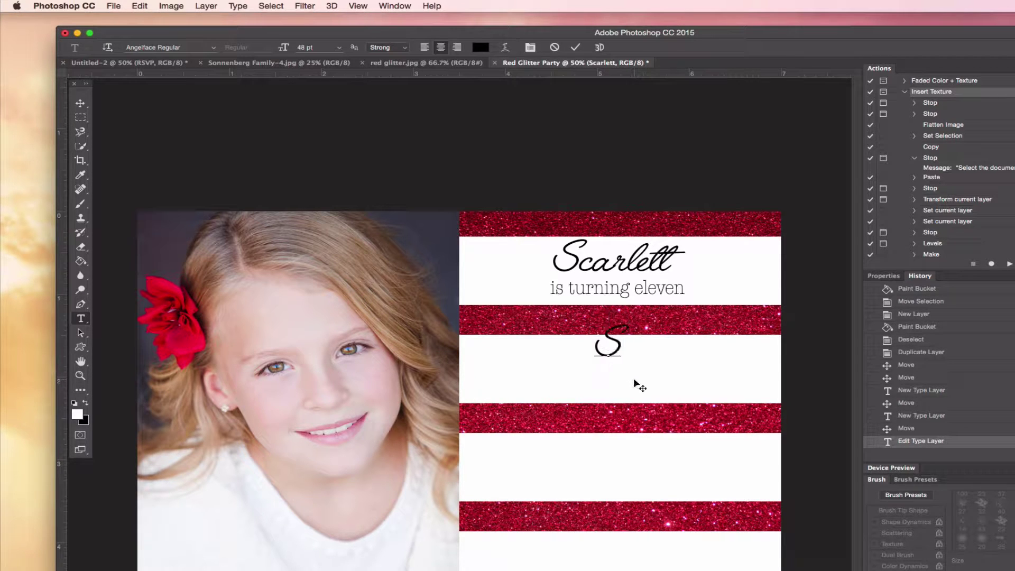
text(eptember 30th)
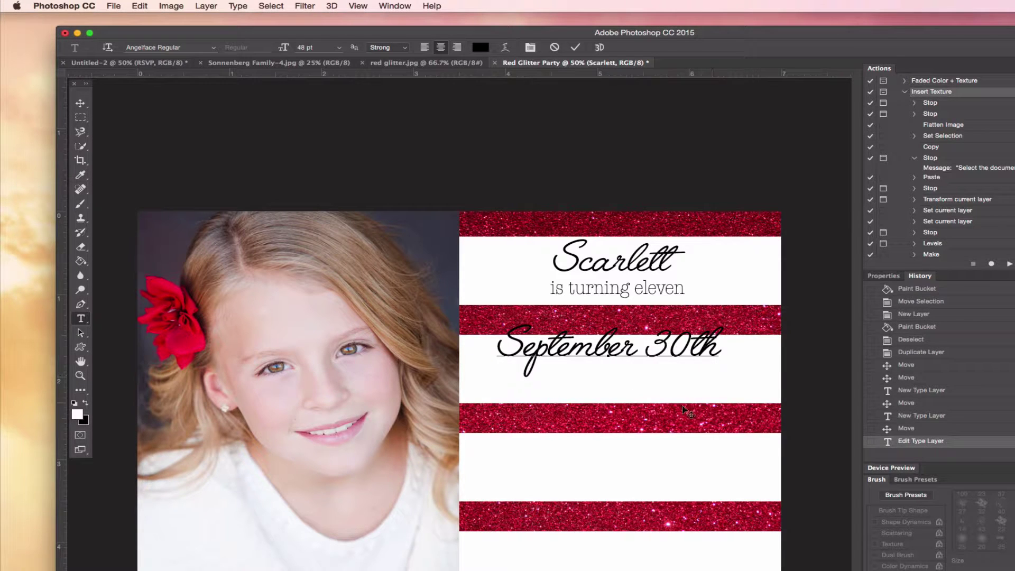
drag(682, 409, 687, 420)
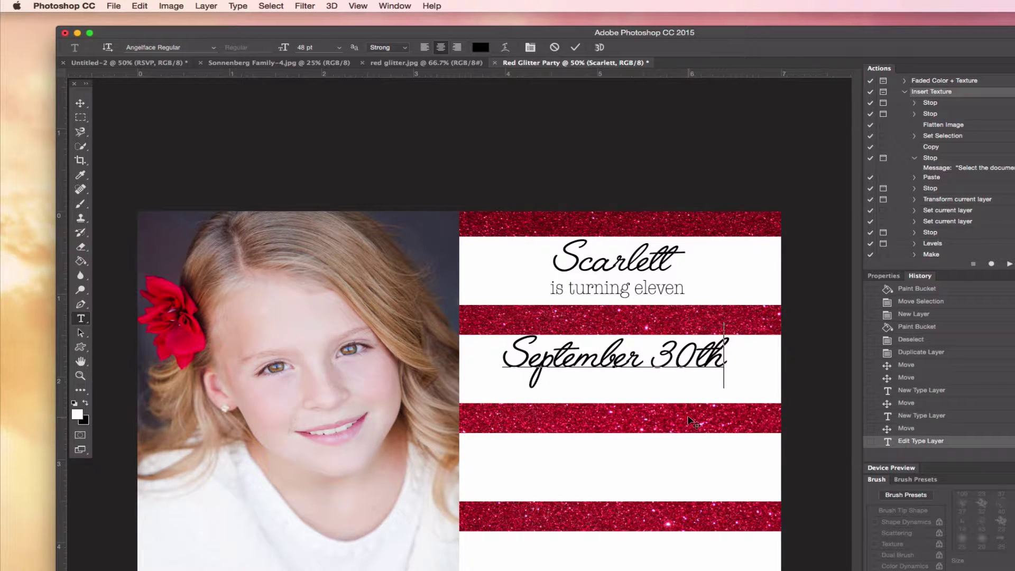
- Set the date text to 36 pt and nudge it into place
triple_click(700, 361)
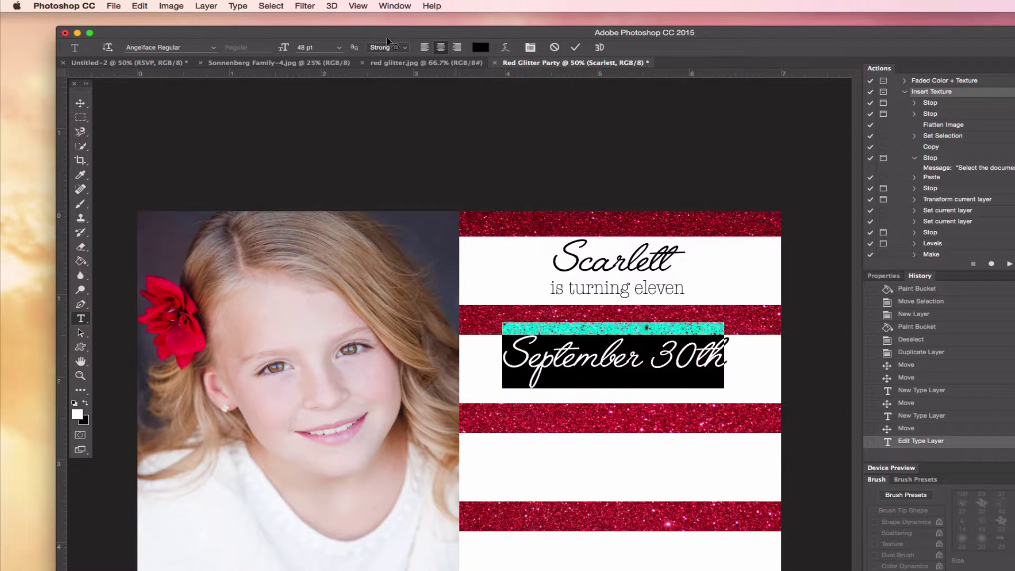
click(340, 49)
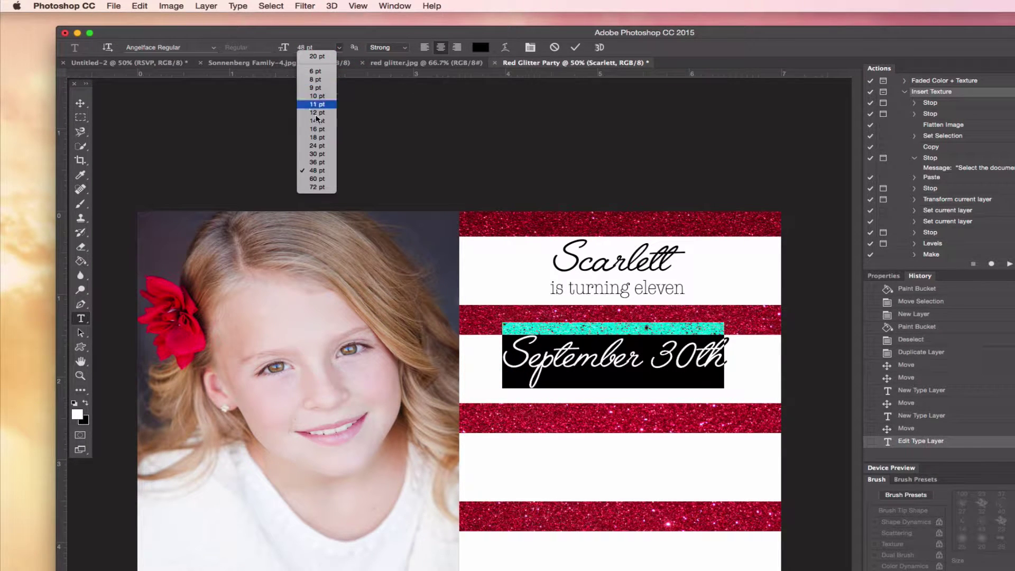
click(313, 163)
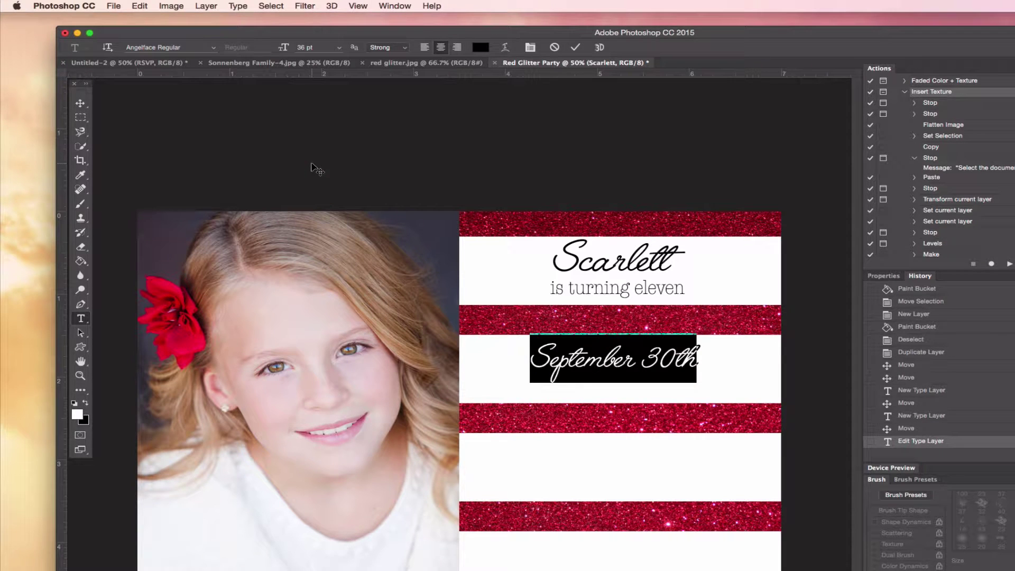
click(637, 389)
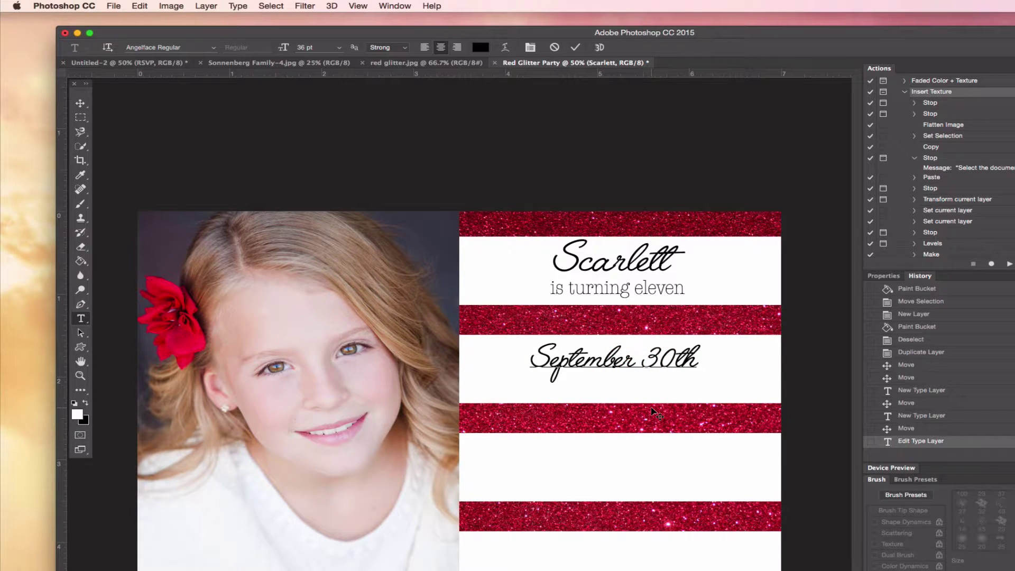
click(80, 103)
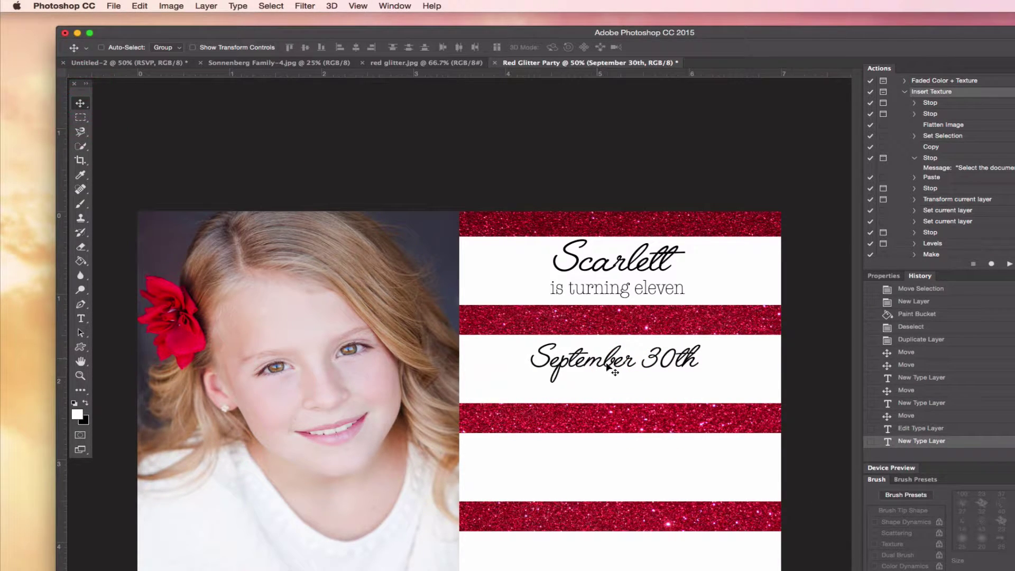
drag(609, 366, 608, 364)
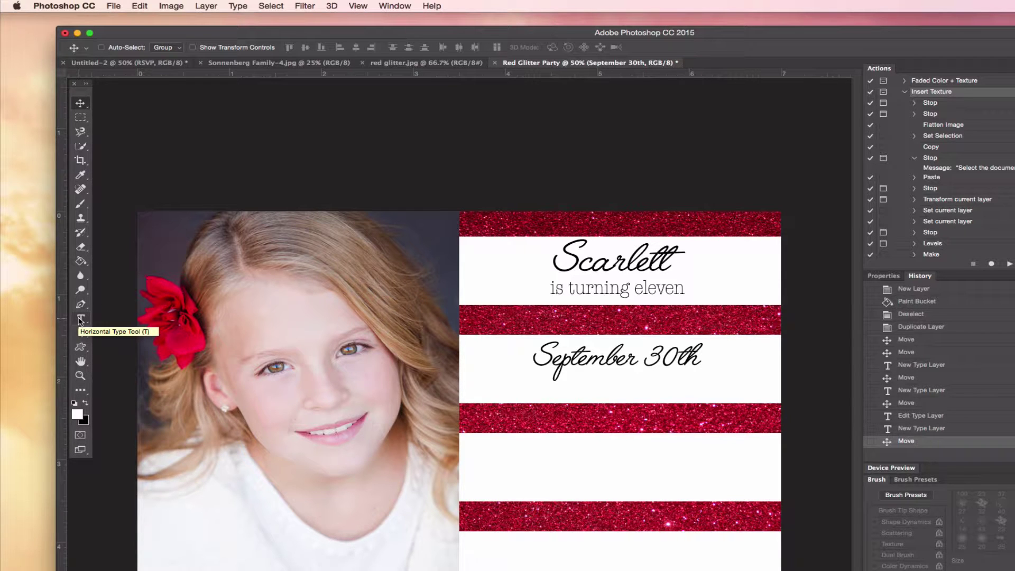
- Type the street address in the third white stripe and position it centred
click(80, 319)
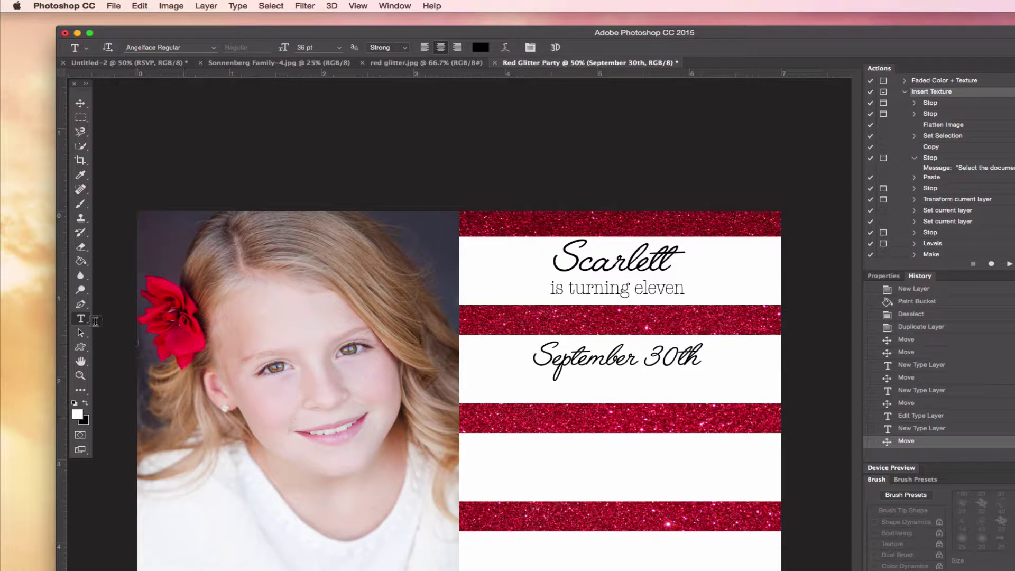
click(608, 456)
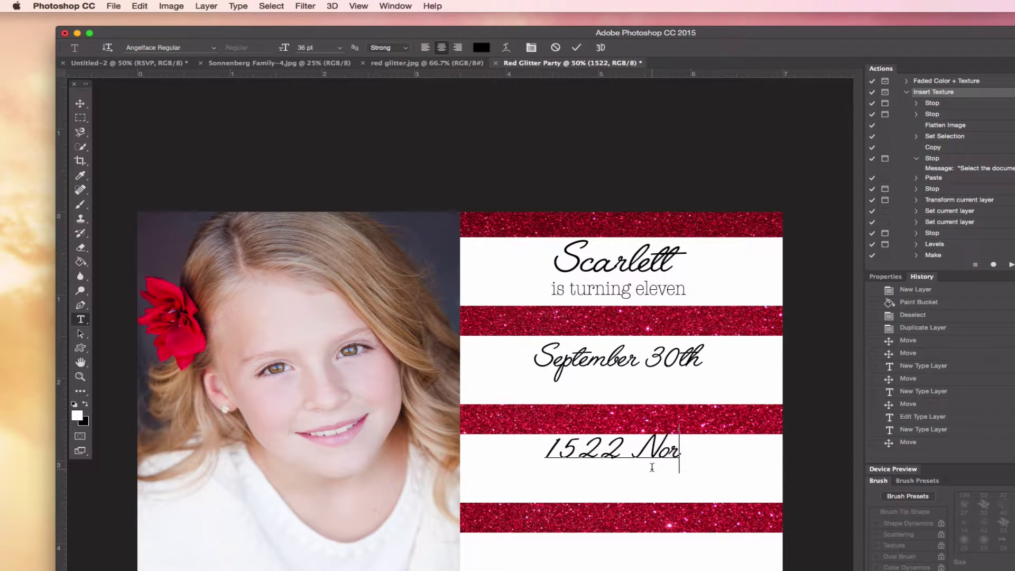
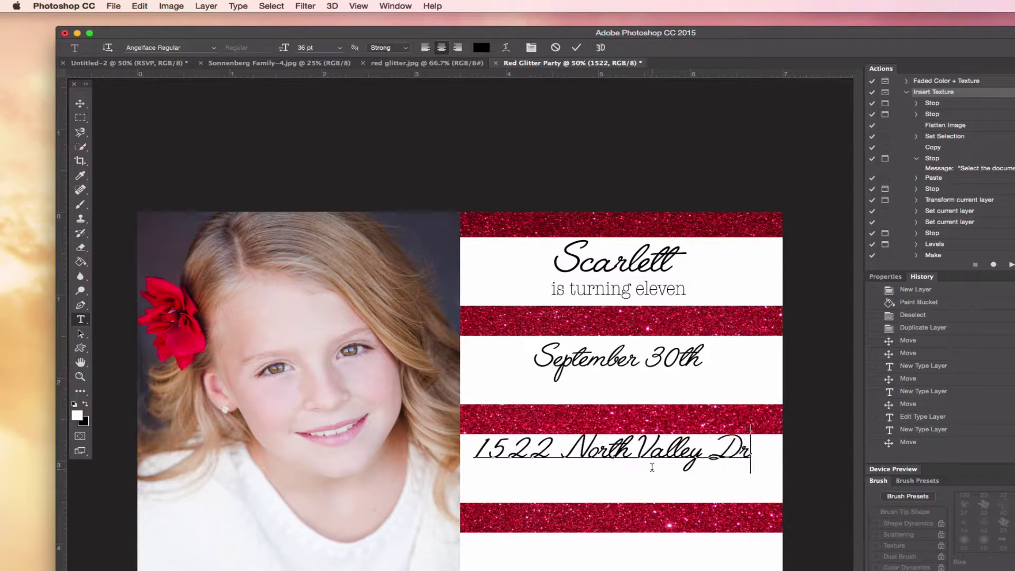
click(80, 103)
drag(605, 513, 609, 515)
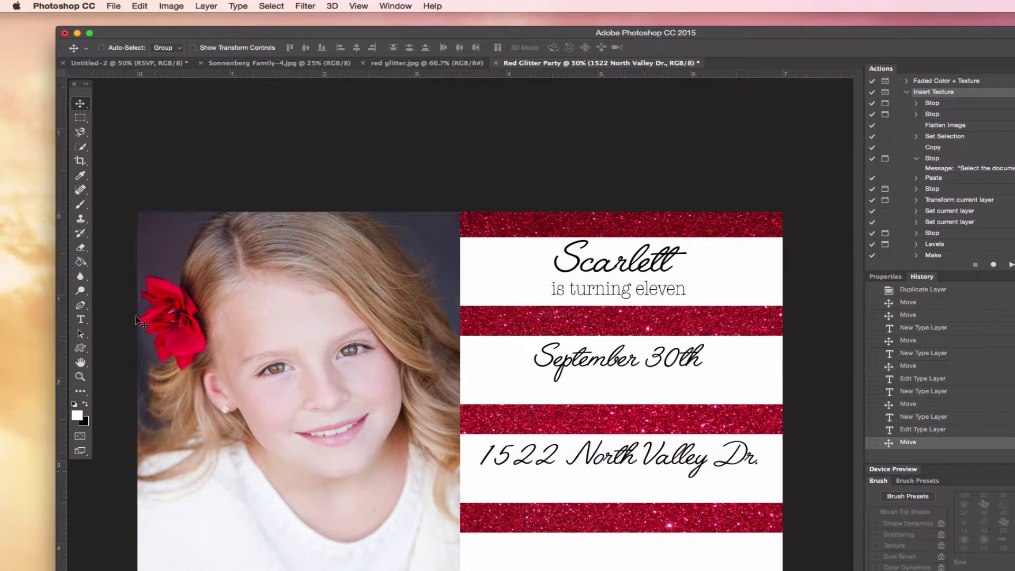
- Add 'RSVP' in the bottom white stripe at 32 pt
click(79, 319)
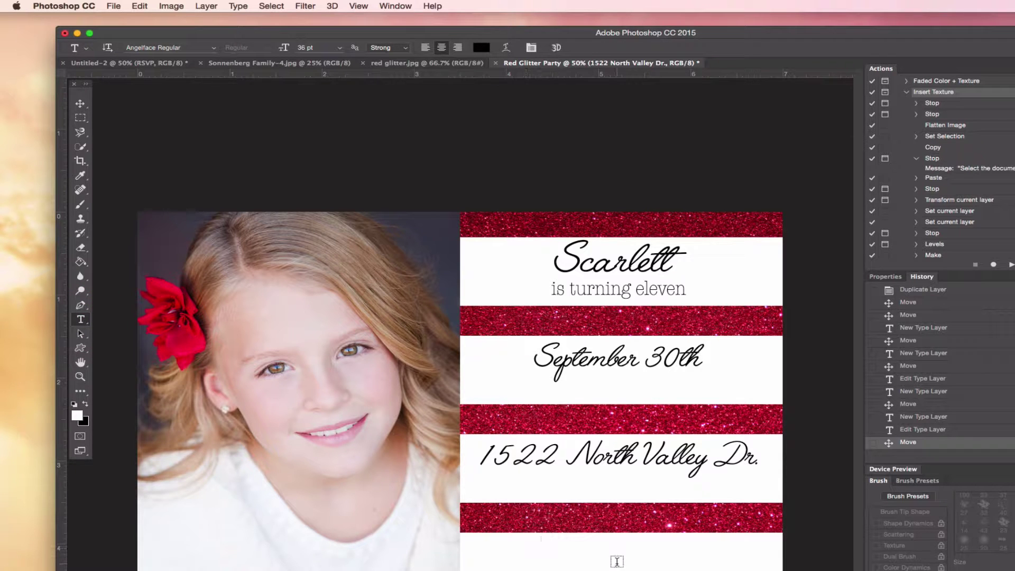
click(618, 558)
text(RSVP)
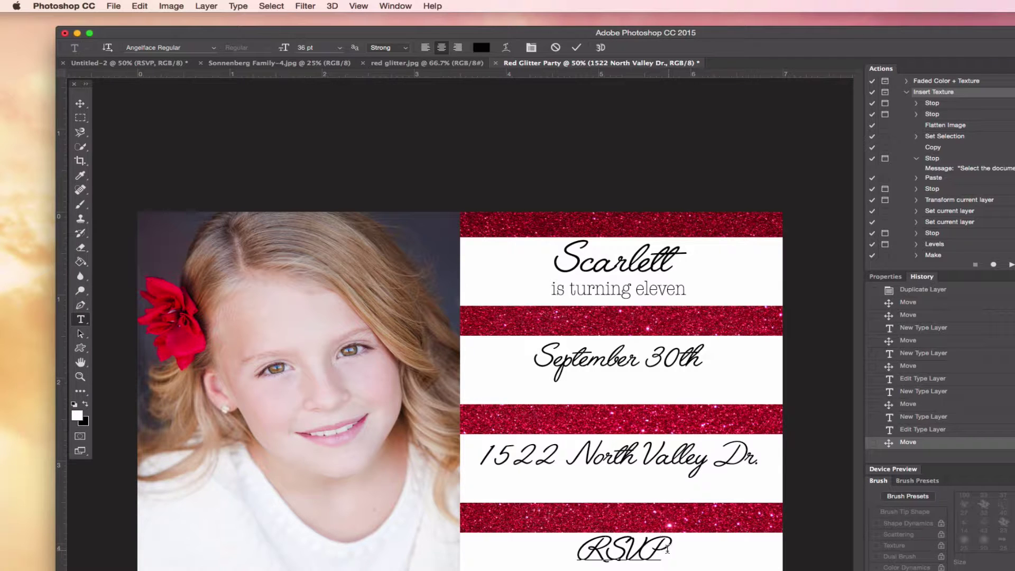
drag(667, 549, 573, 549)
click(297, 46)
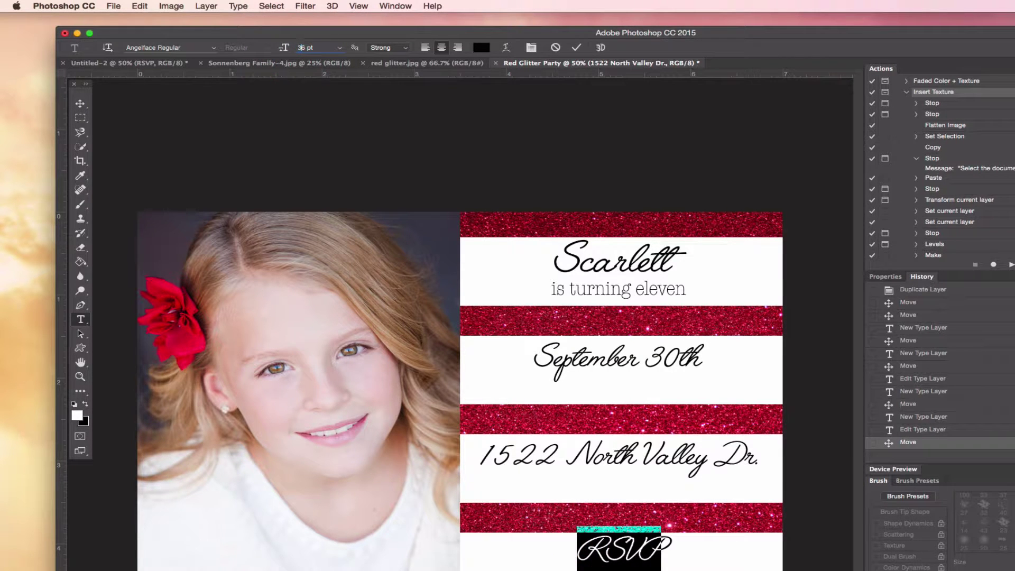
key(Return)
key(BackSpace)
key(Return)
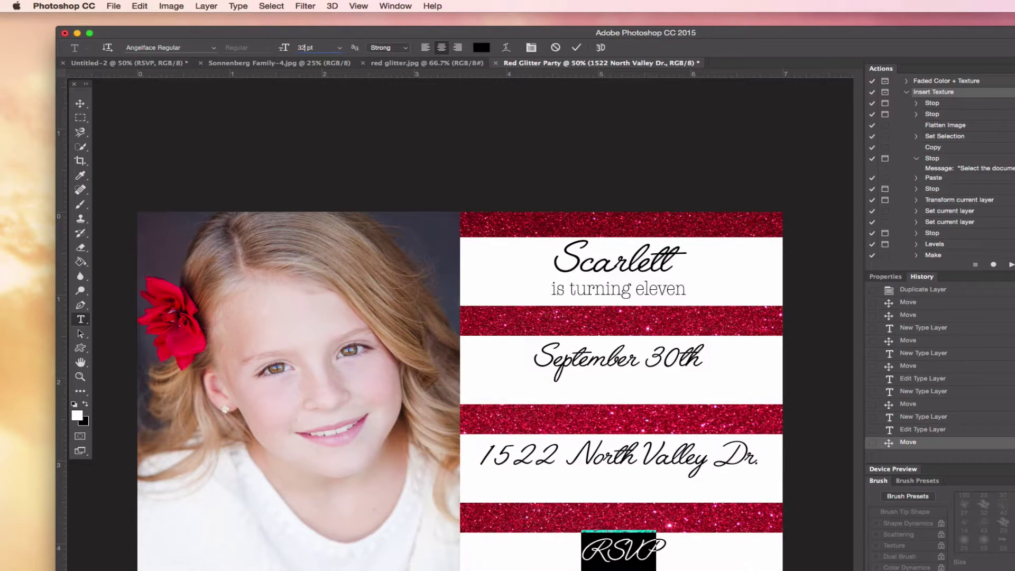
click(576, 47)
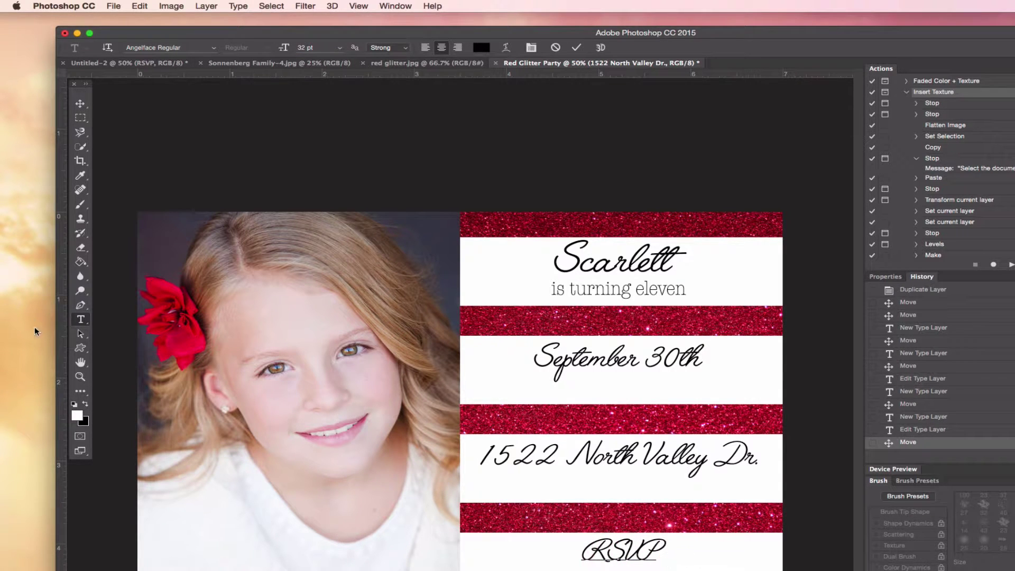
- Reduce the street address text to 32 pt
click(81, 305)
click(79, 320)
drag(479, 456, 767, 458)
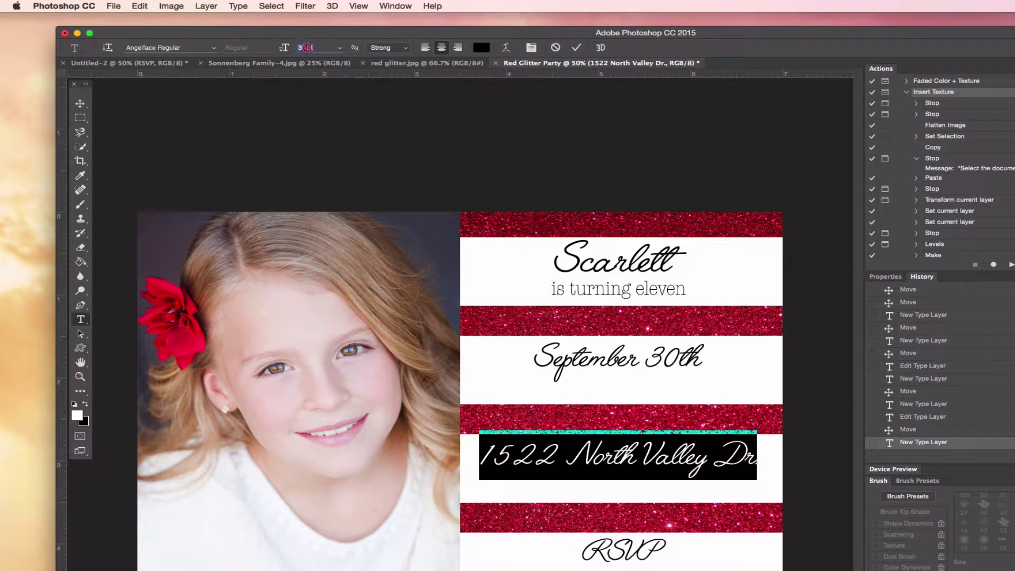
click(305, 48)
text(32)
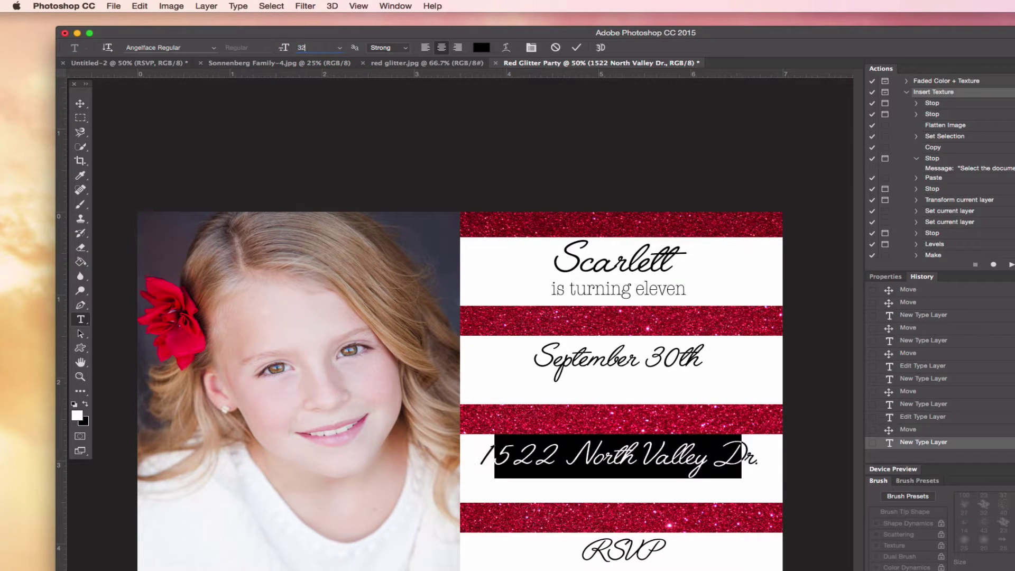
click(646, 456)
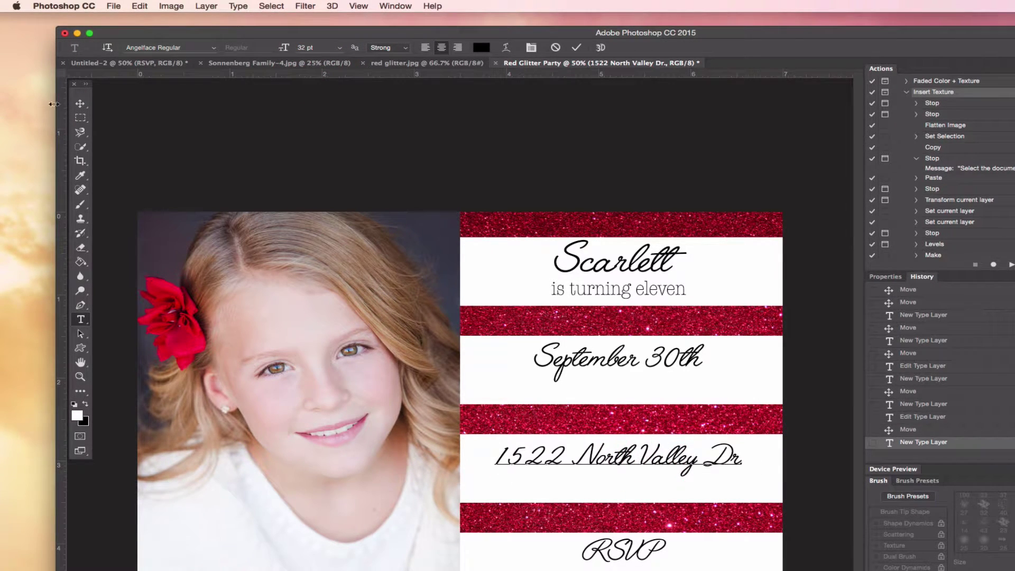
click(80, 103)
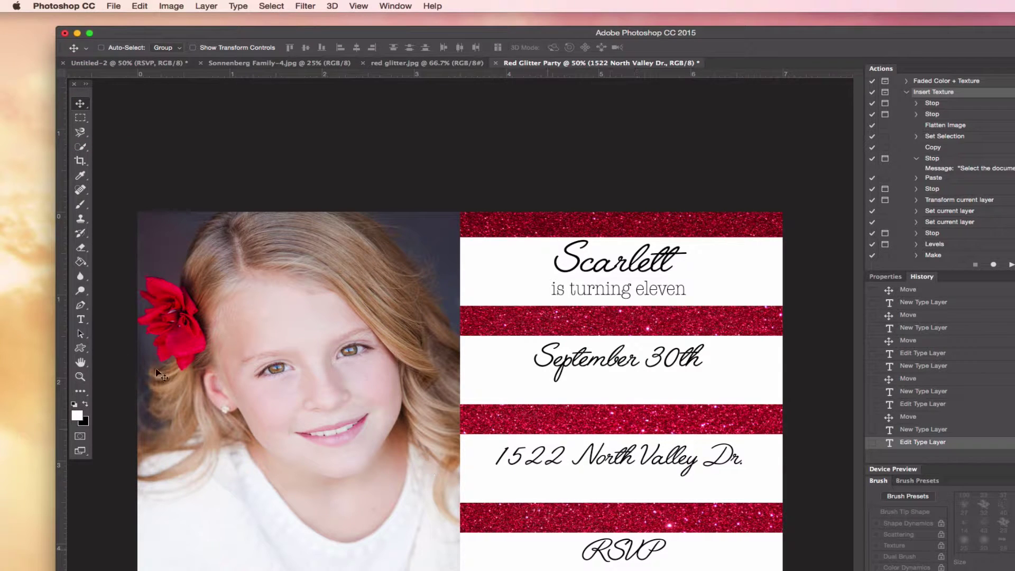
- Nudge RSVP slightly left and the address text slightly up
click(969, 525)
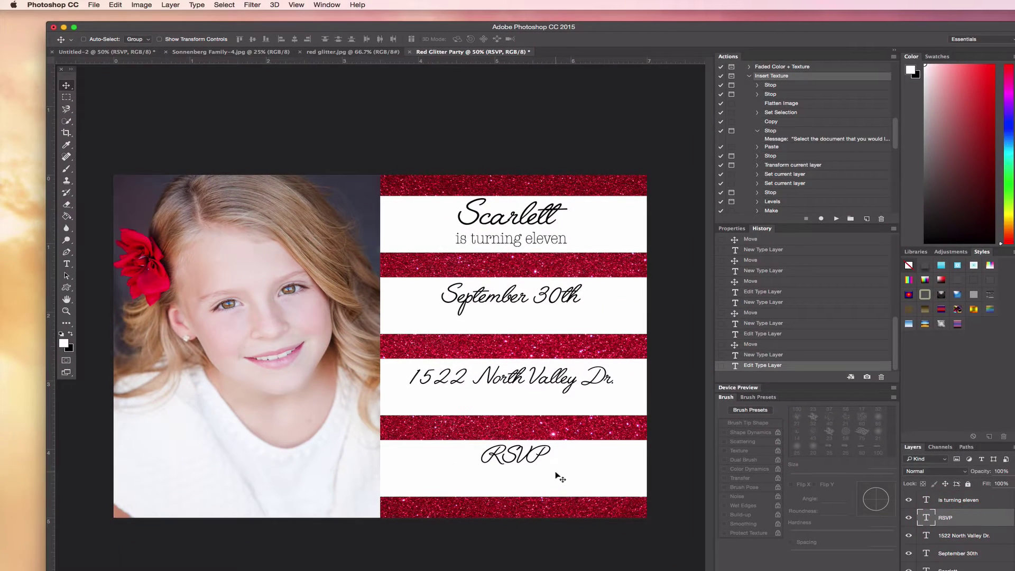
drag(555, 475, 553, 477)
click(943, 535)
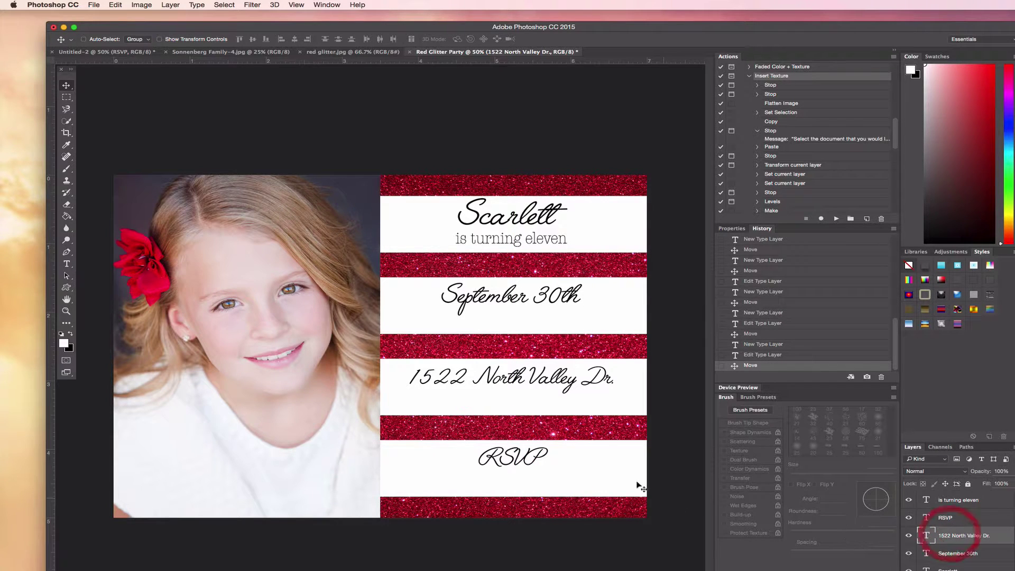
drag(535, 392, 535, 391)
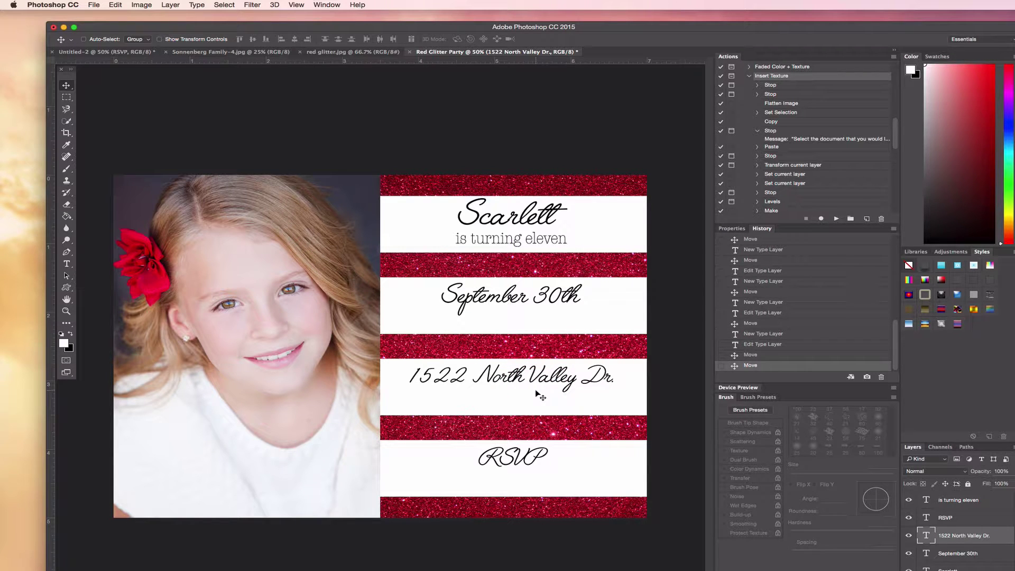
- Start a new empty text line below September 30th
click(66, 264)
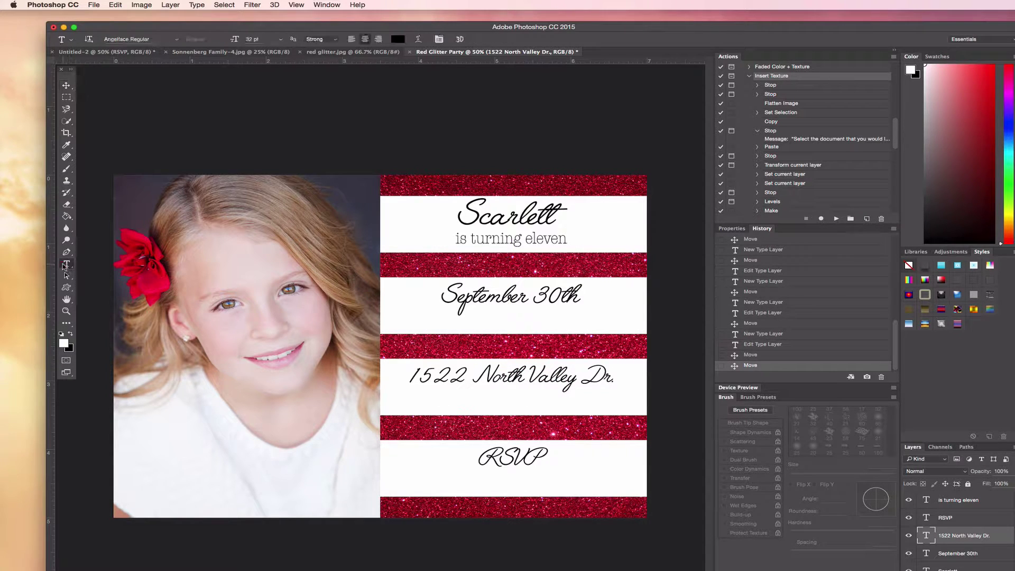
click(482, 240)
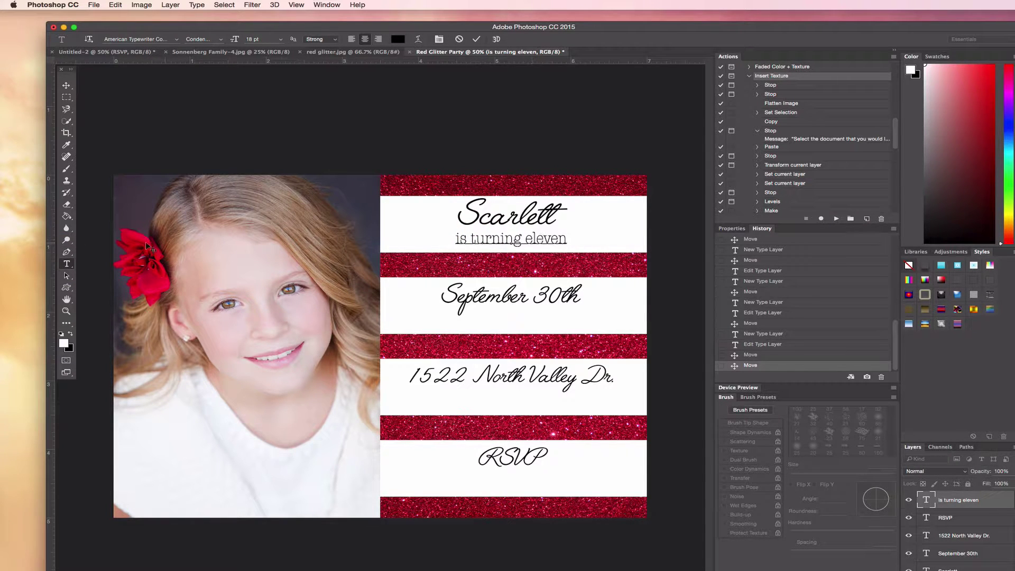
click(66, 263)
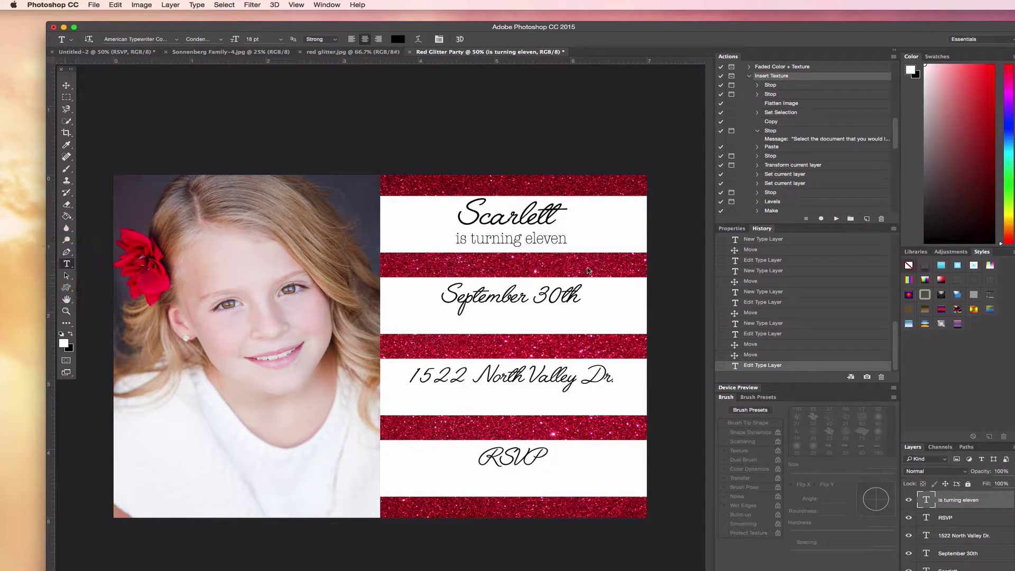
click(508, 323)
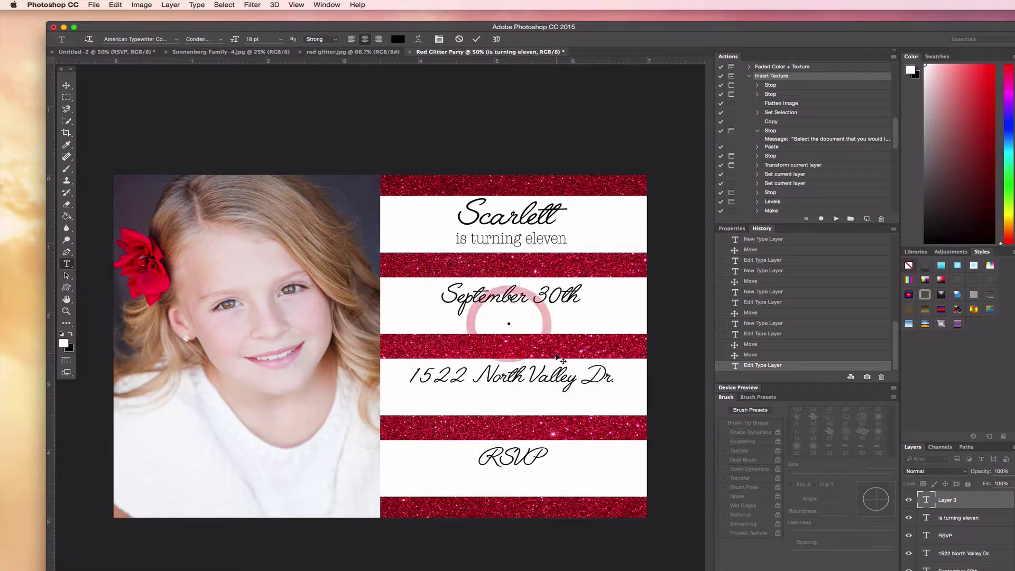
- Type '7:00-10:00pm' and place it centred beneath September 30th
text(7:)
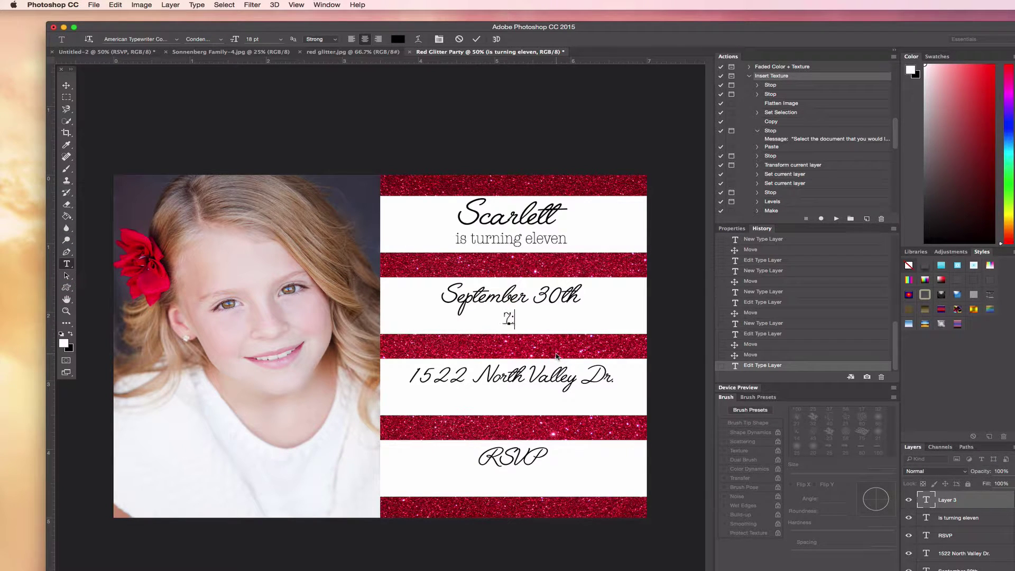
text(00-10:00)
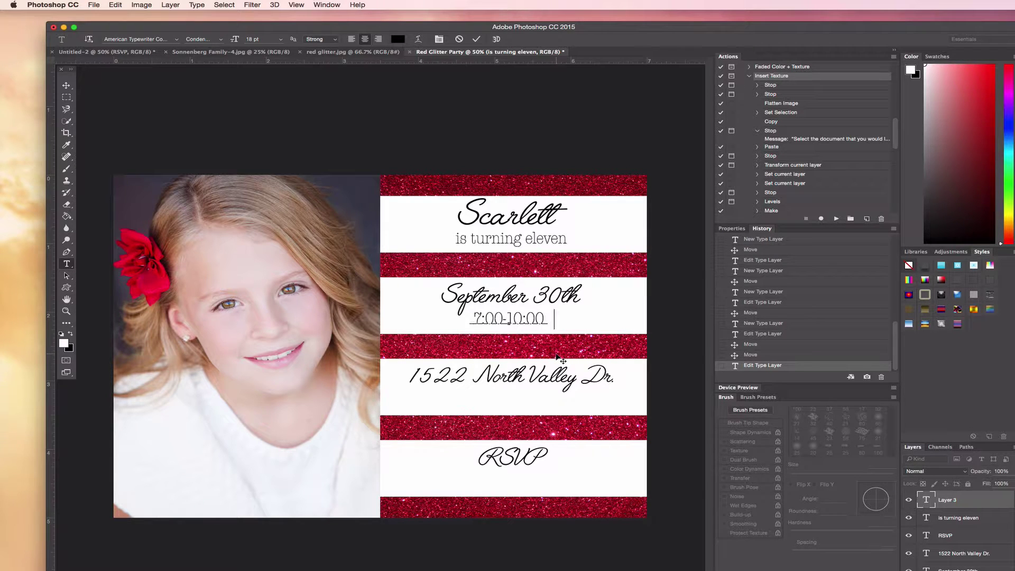
text(pm)
click(65, 86)
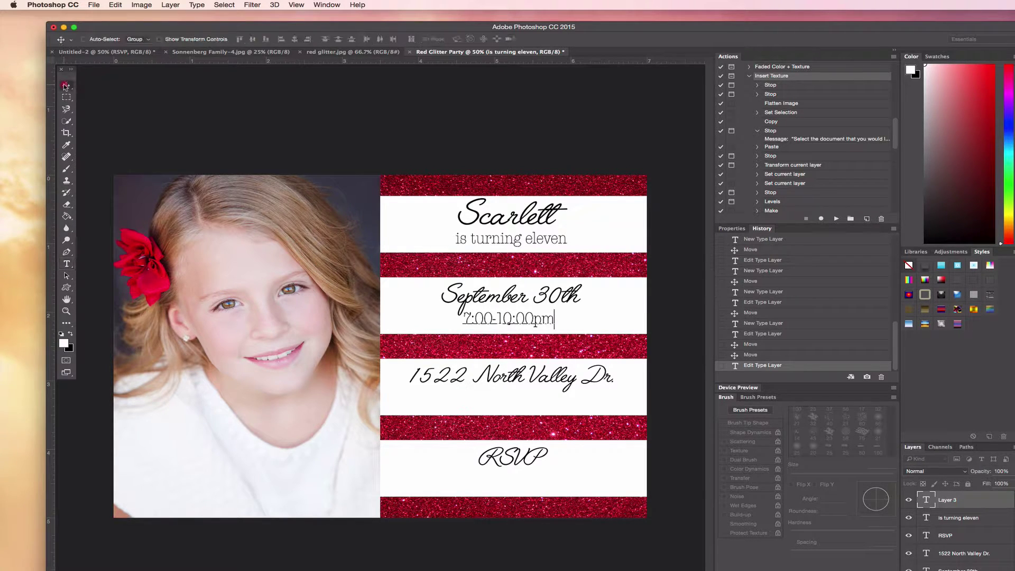
drag(523, 357, 529, 356)
drag(528, 356, 528, 355)
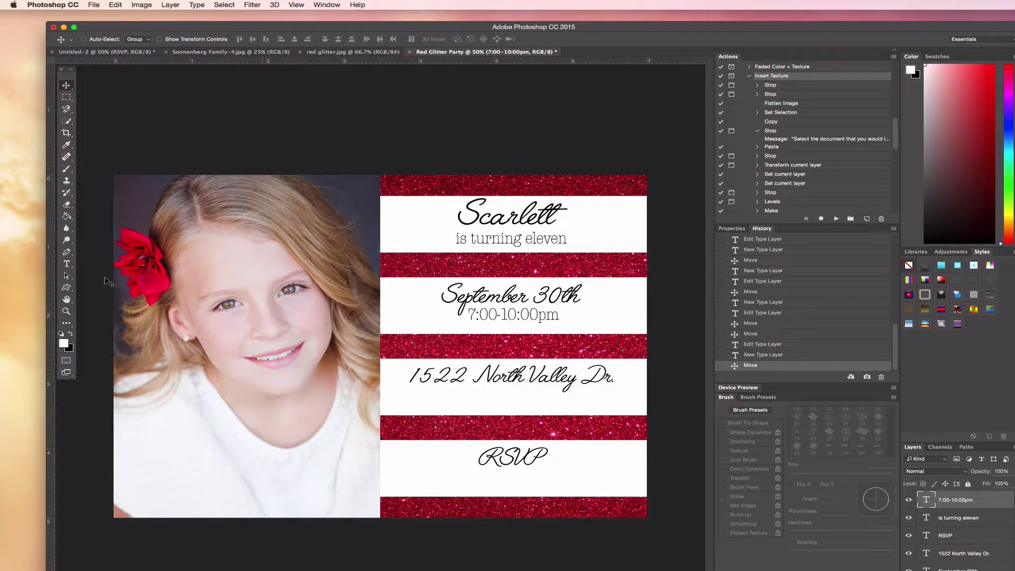
- Add 'in Centerville' below the street address and centre it in the stripe
click(66, 264)
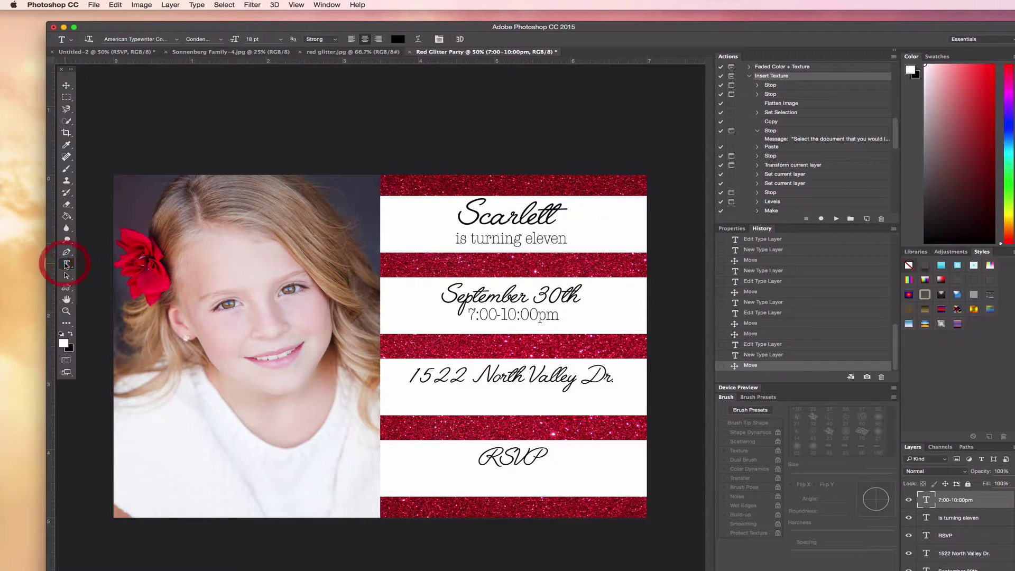
click(503, 400)
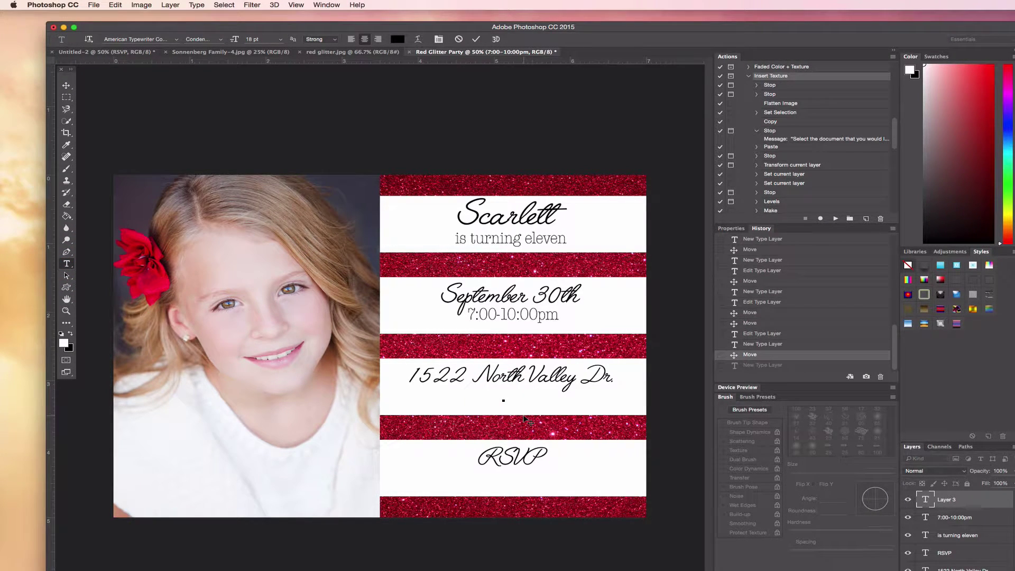
text(in Centerville)
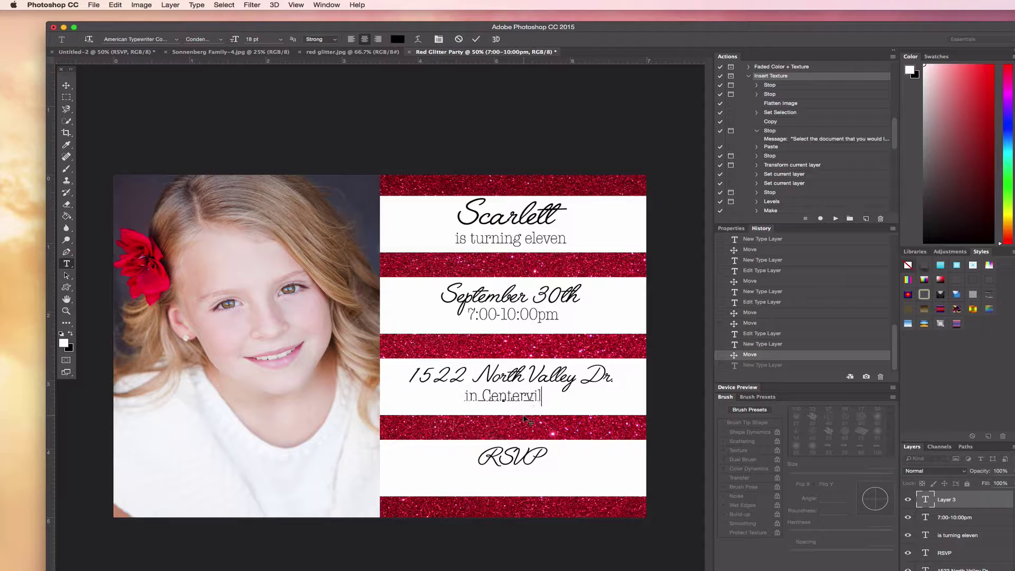
click(67, 86)
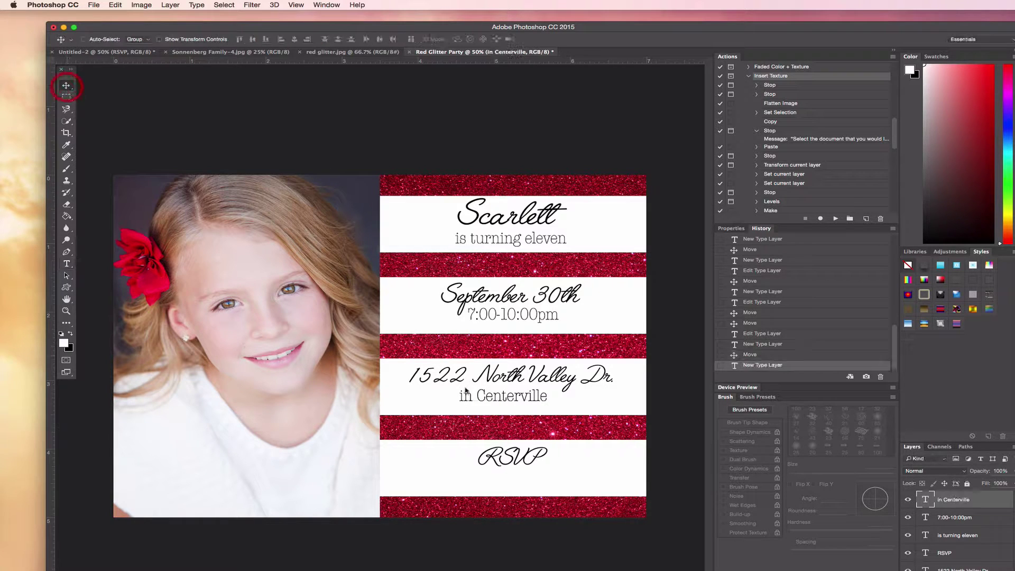
drag(550, 440, 562, 433)
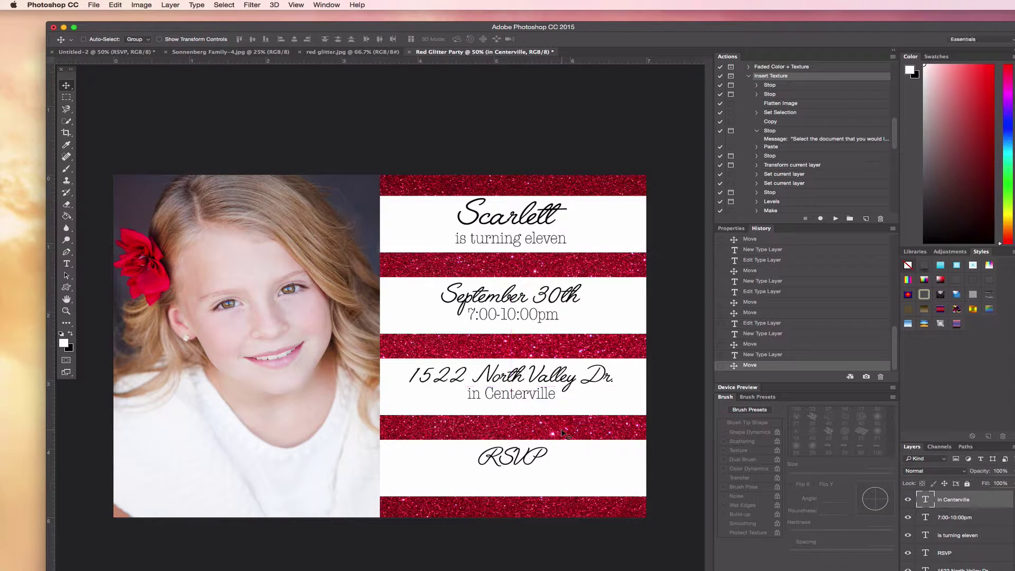
click(66, 264)
- Type the contact's name and phone number under RSVP and centre the line
click(505, 485)
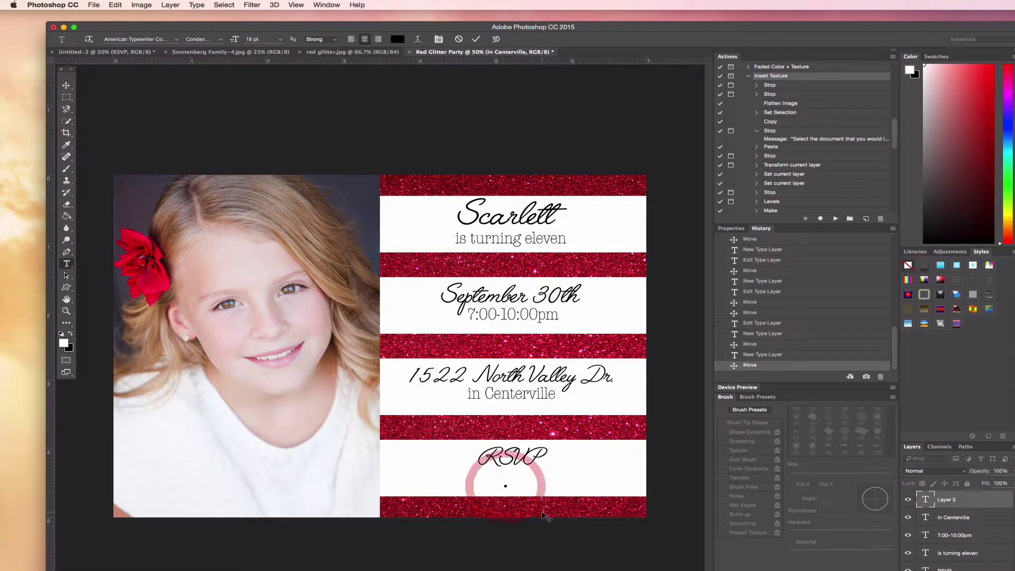
text(M)
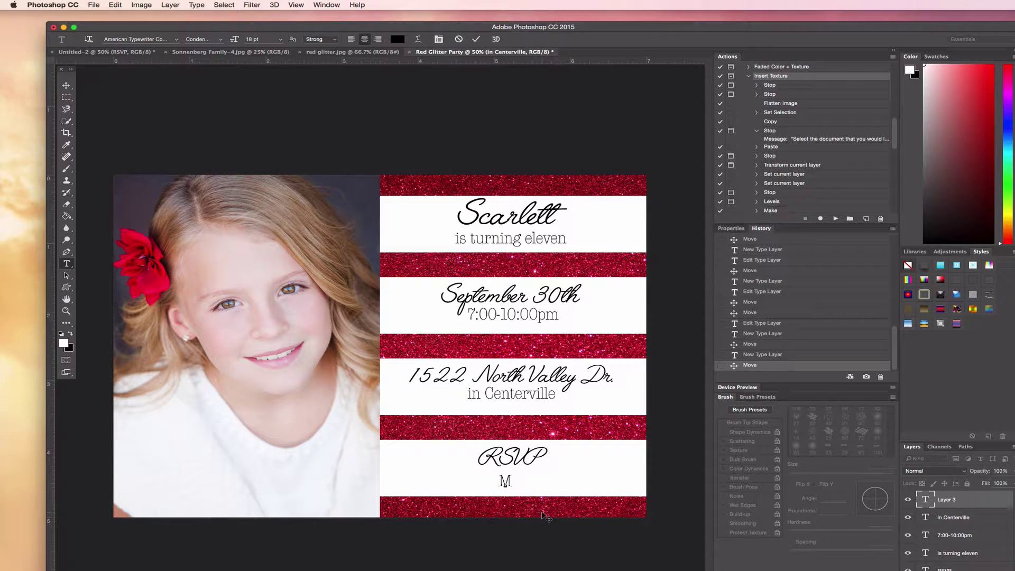
text(e!)
key(BackSpace)
key(BackSpace)
key(BackSpace)
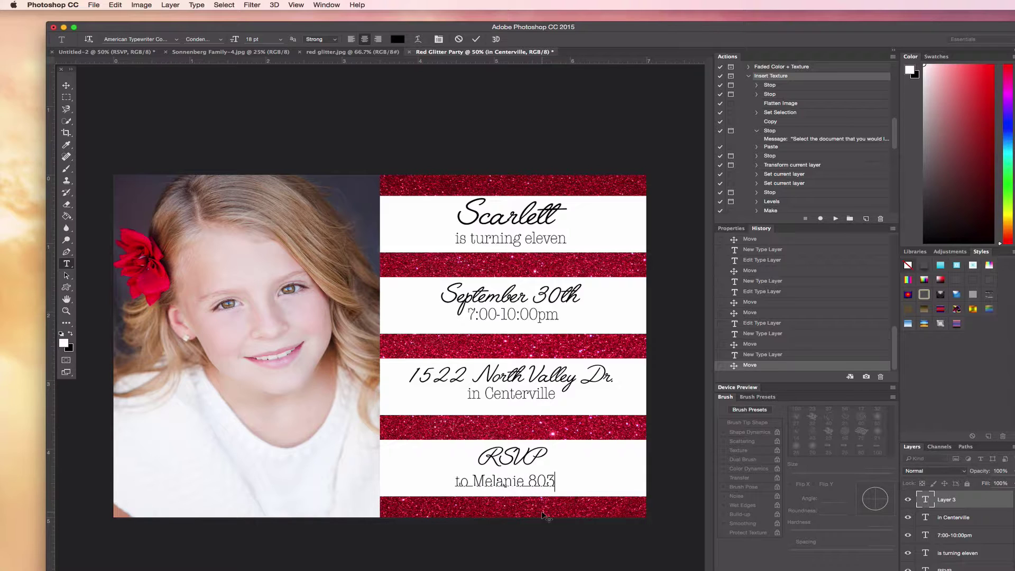
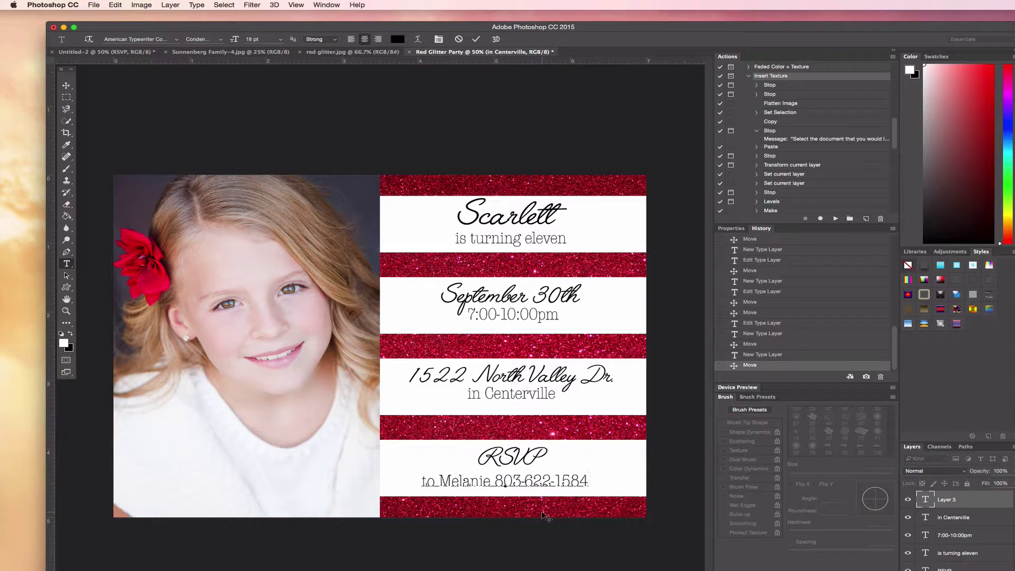
click(66, 86)
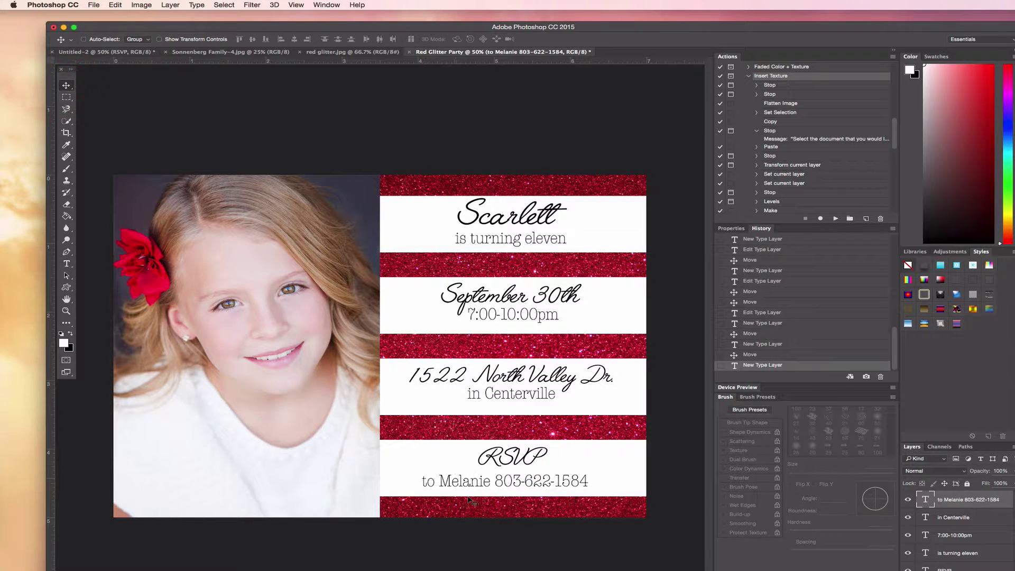
drag(532, 540, 537, 538)
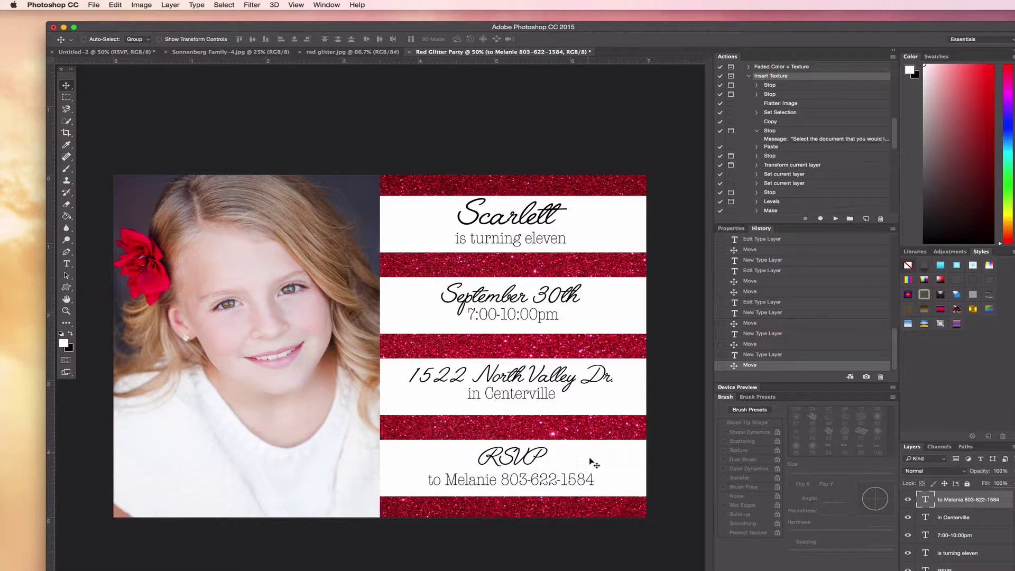
- Center the 'is turning eleven' line and raise it closer beneath Scarlett, checking at 100% zoom
scroll(957, 528, down, 2)
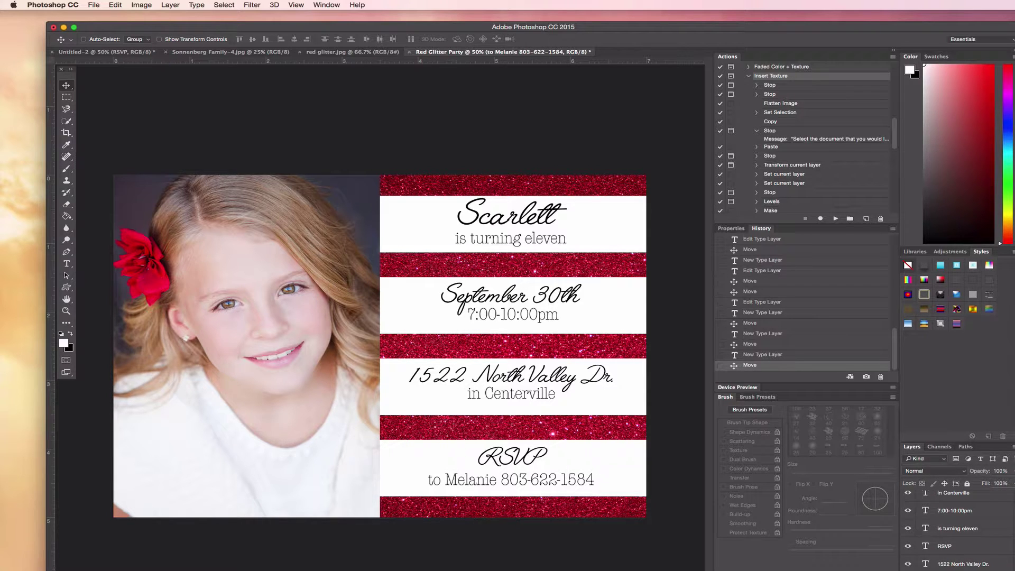
click(971, 530)
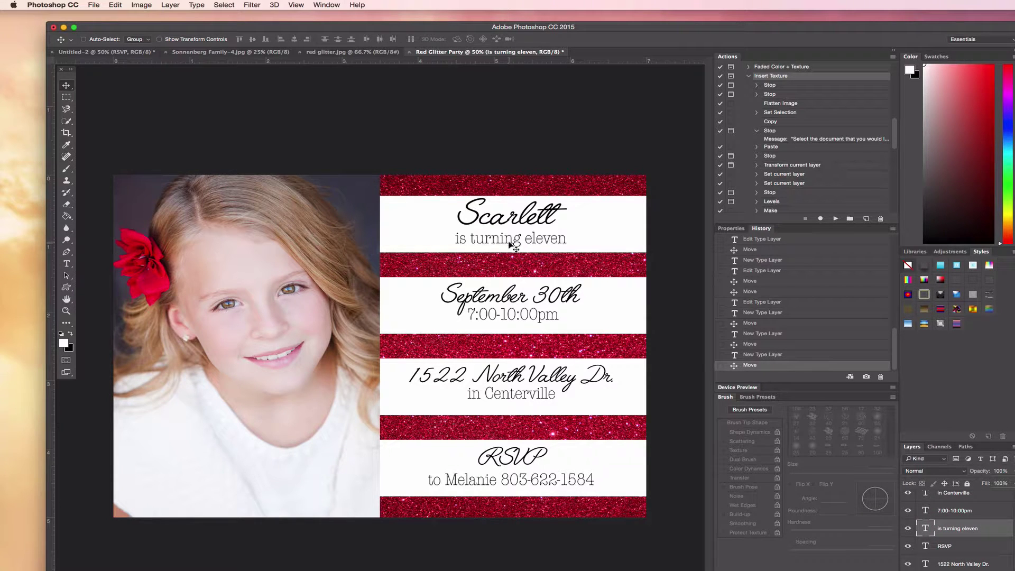
drag(509, 242, 510, 239)
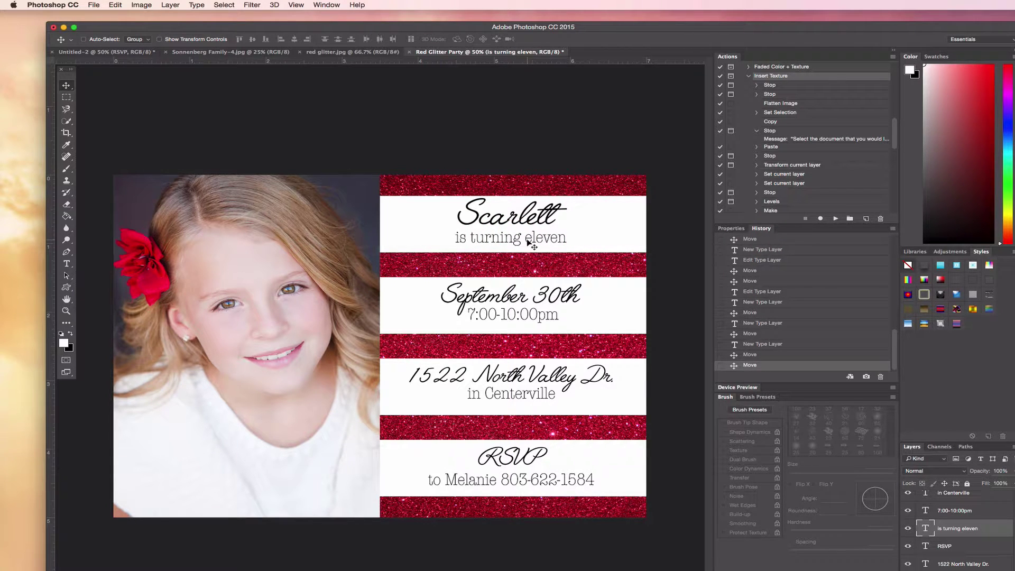
drag(520, 241, 522, 244)
key(super+equal)
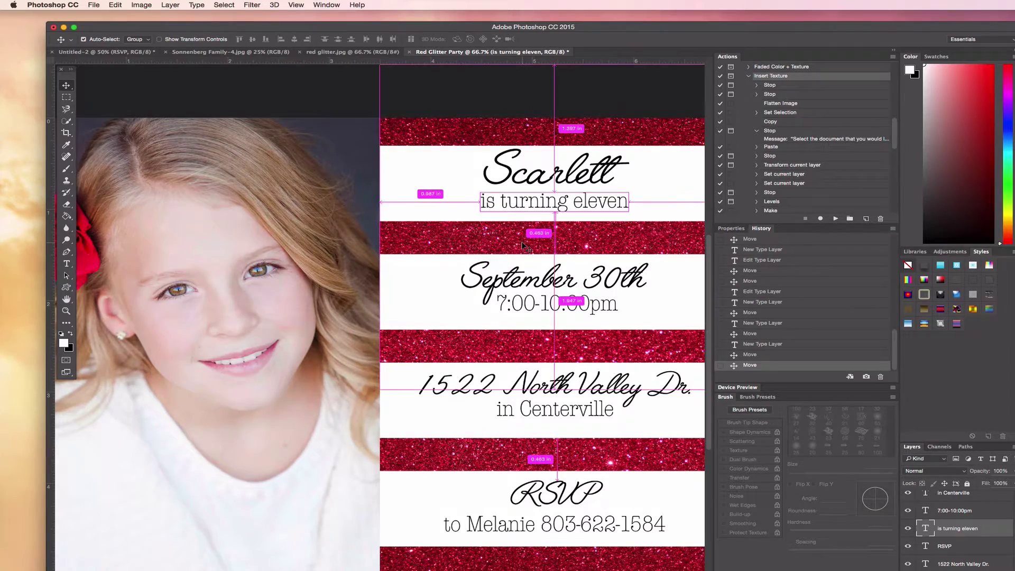
scroll(460, 297, right, 5)
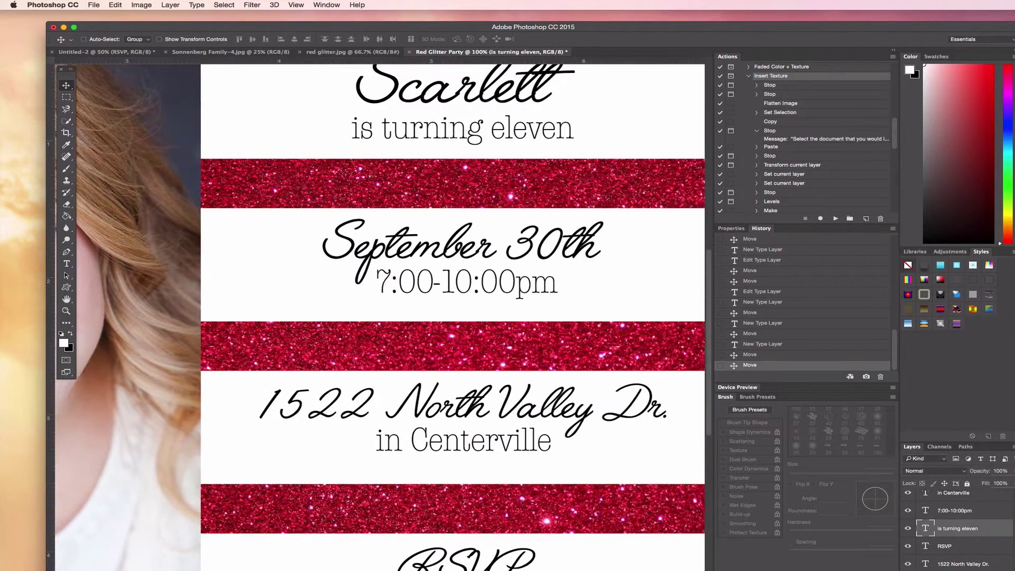
scroll(460, 297, up, 5)
drag(459, 297, 455, 290)
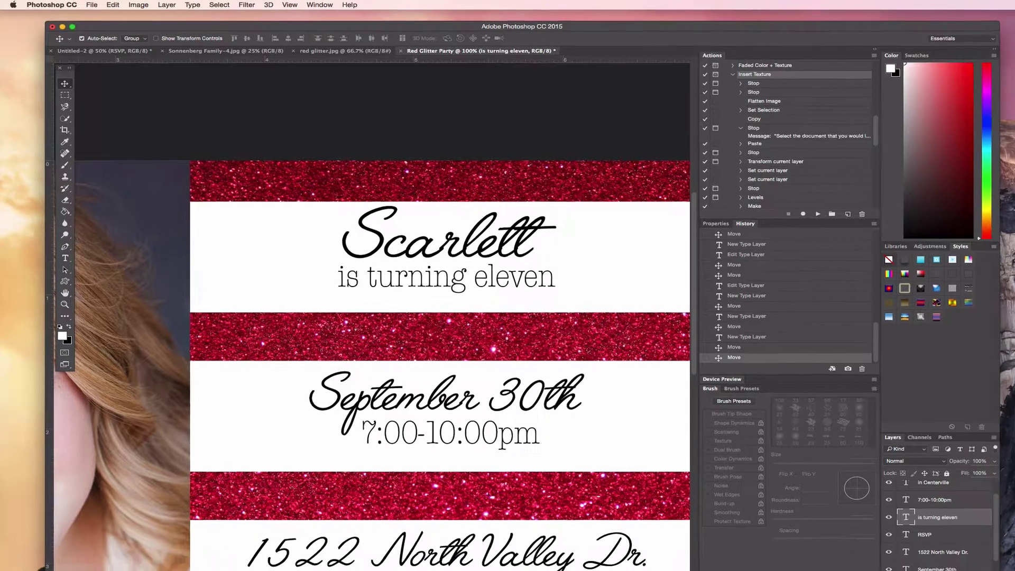
- Nudge the Scarlett pair within its stripe and lower the September 30th and 7:00-10:00pm lines
super+click(865, 536)
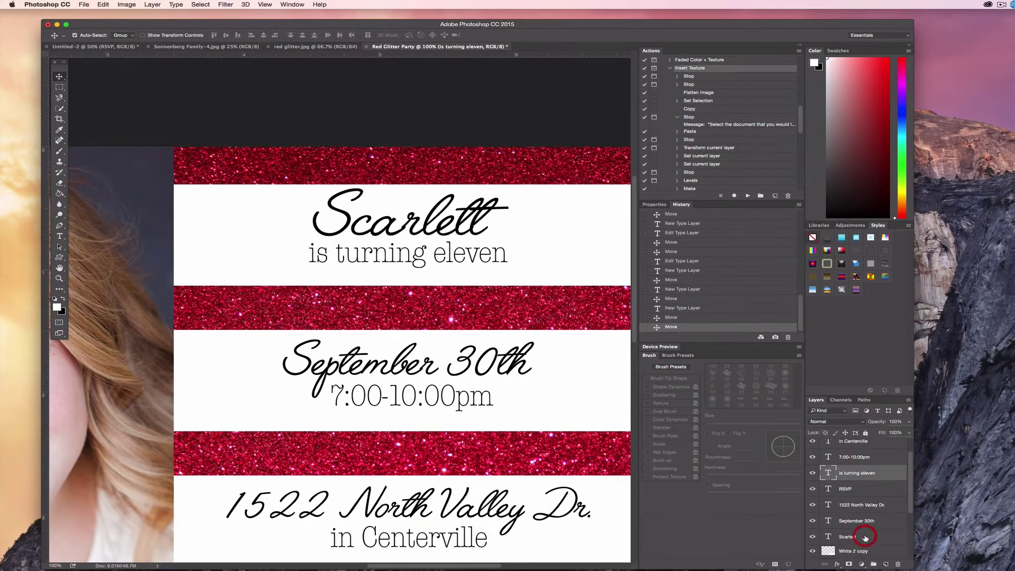
drag(425, 280, 424, 280)
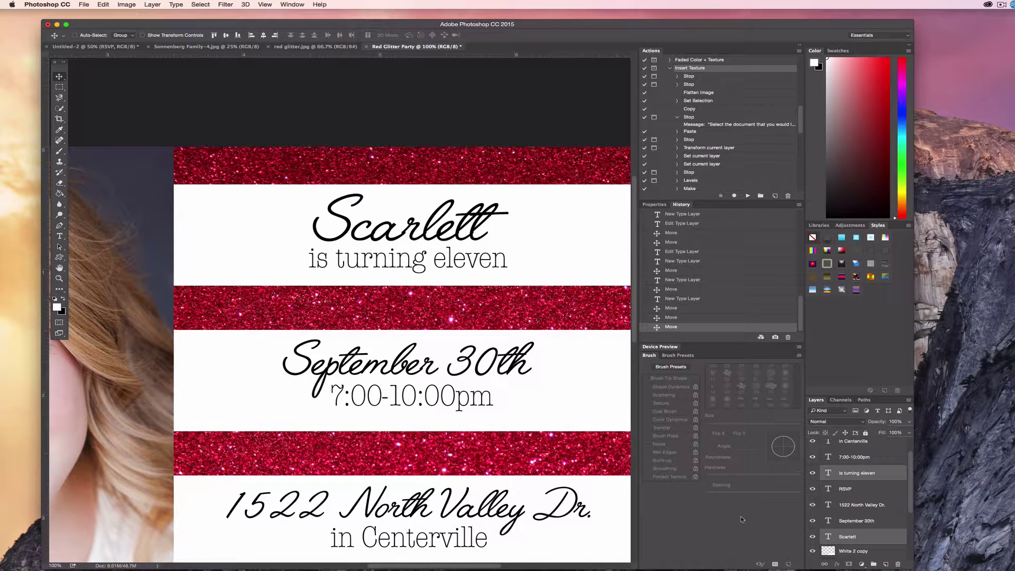
click(862, 519)
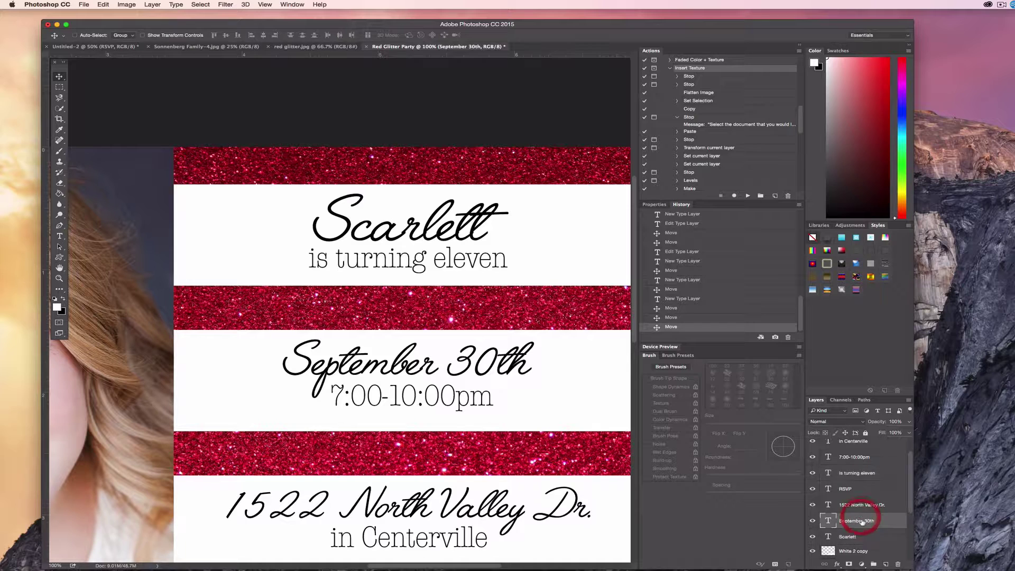
super+click(861, 456)
drag(451, 394, 449, 399)
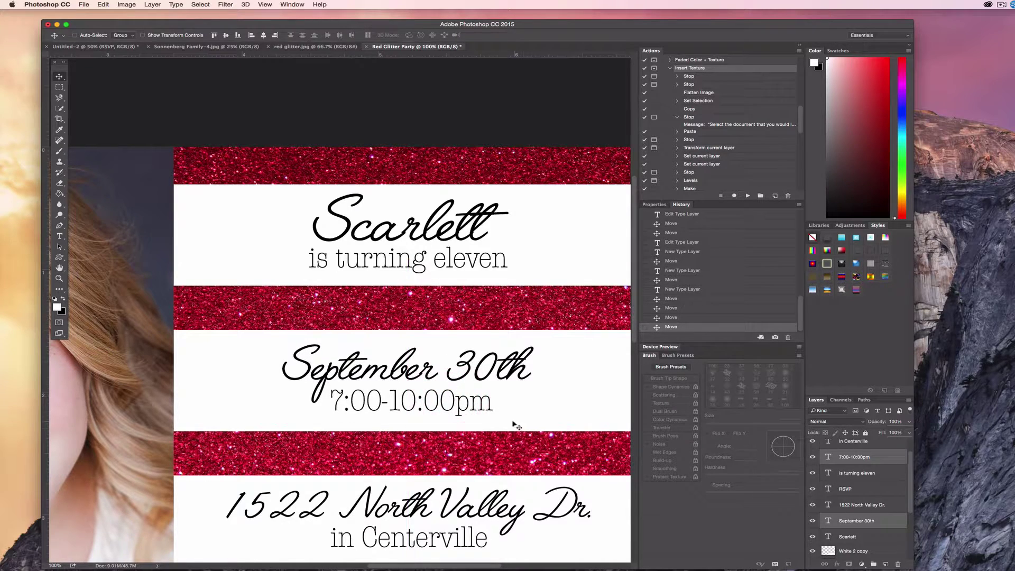
scroll(512, 427, down, 5)
scroll(512, 427, down, 2)
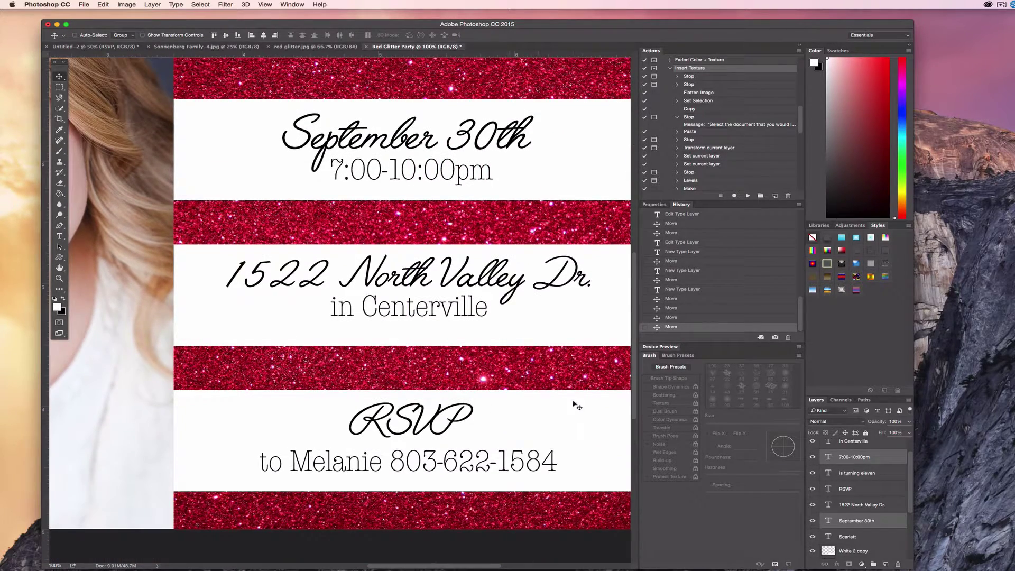
click(861, 506)
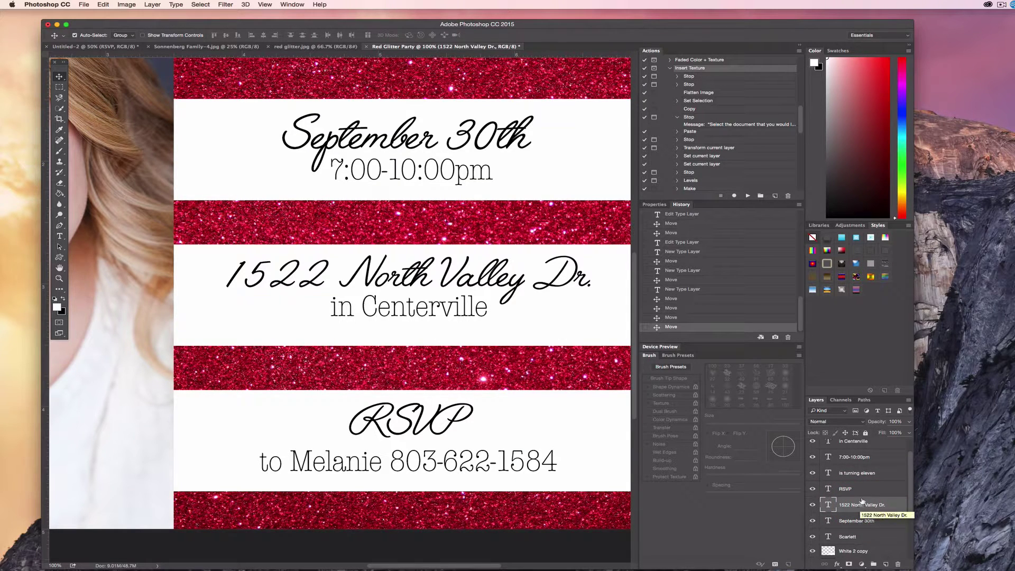
super+click(853, 442)
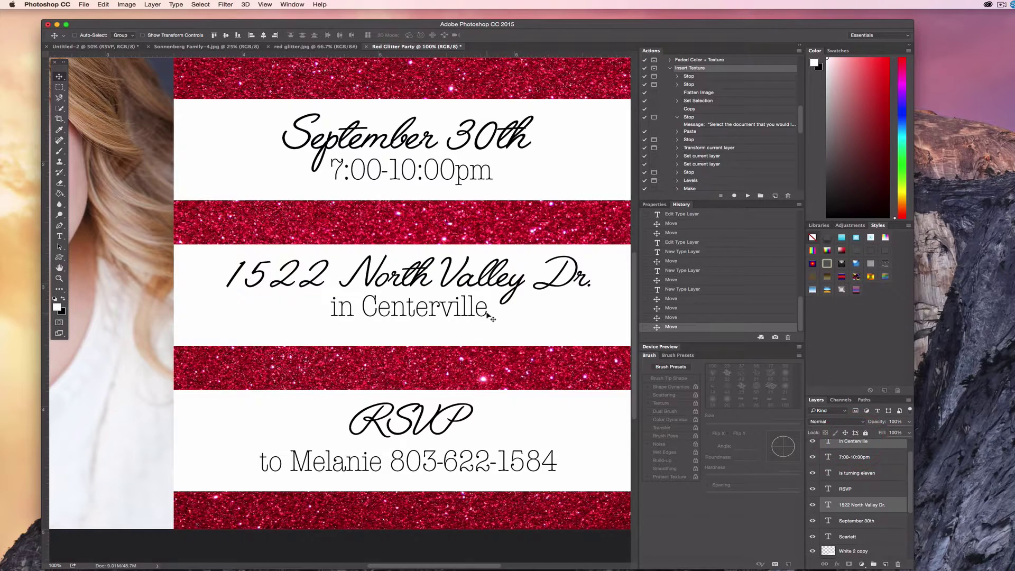
drag(483, 309, 486, 320)
- Lower the RSVP and contact lines, then raise the contact line closer beneath RSVP
scroll(512, 353, down, 2)
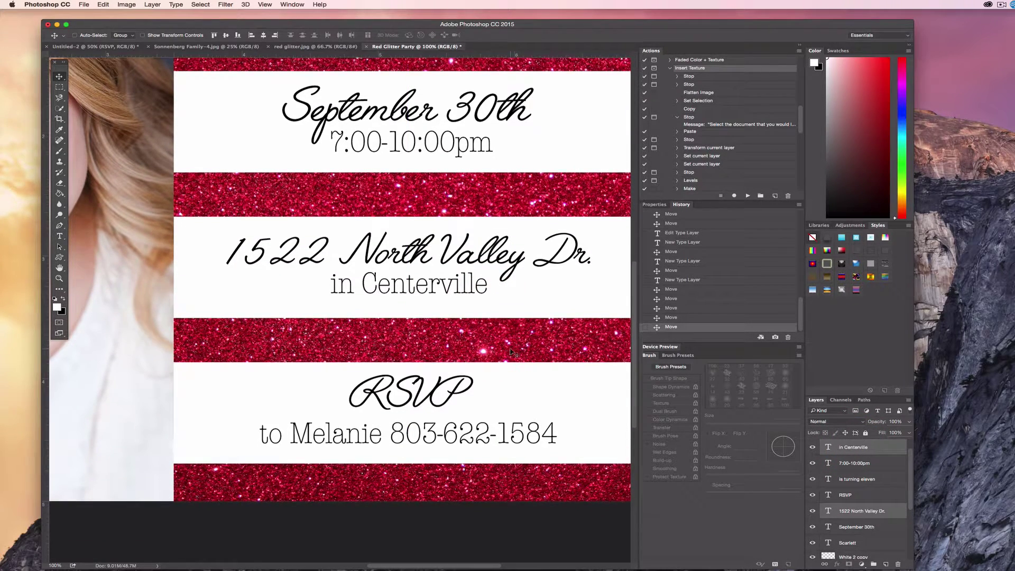
click(862, 496)
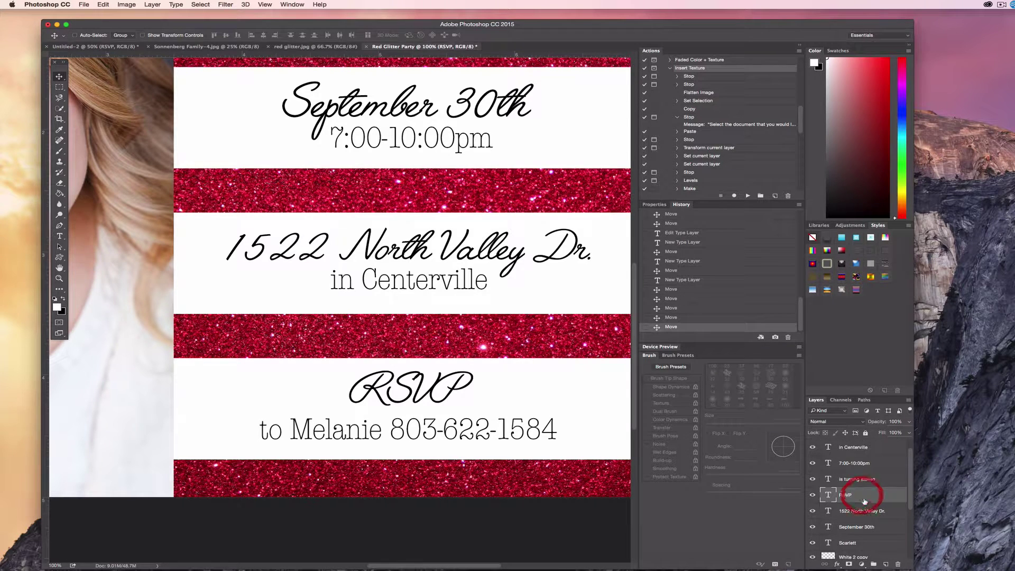
scroll(863, 491, up, 1)
super+click(867, 449)
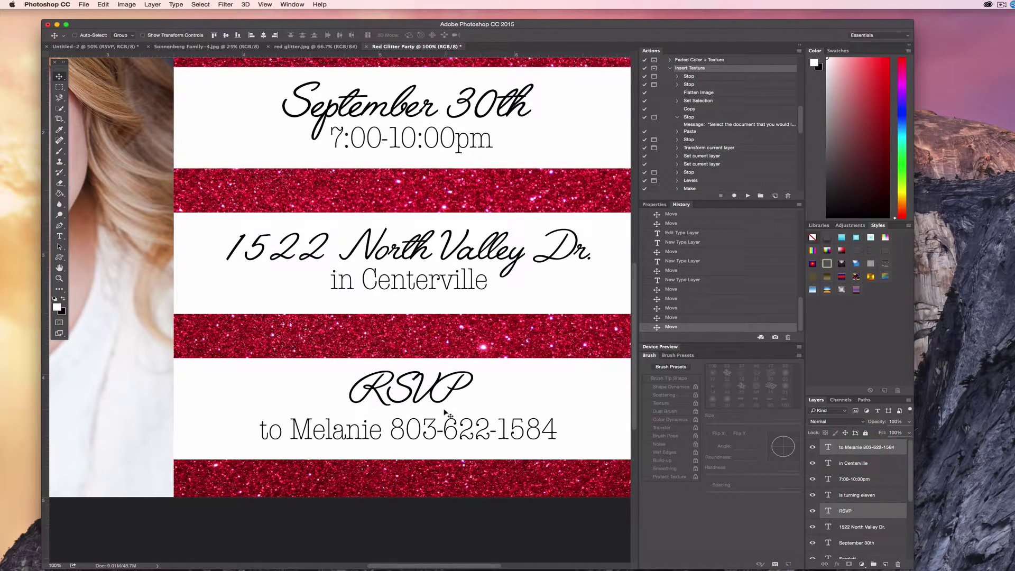
drag(443, 412, 421, 422)
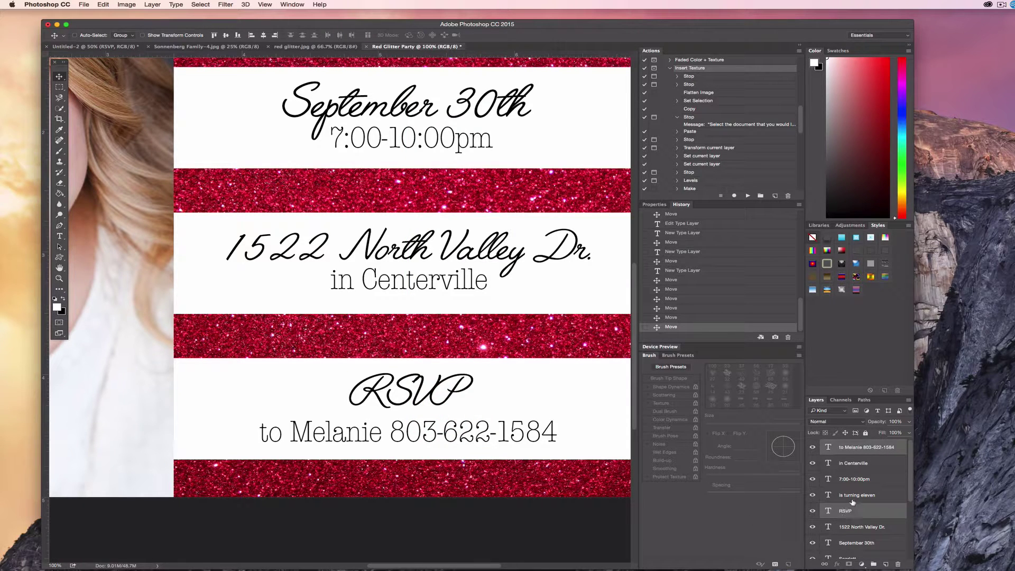
click(855, 447)
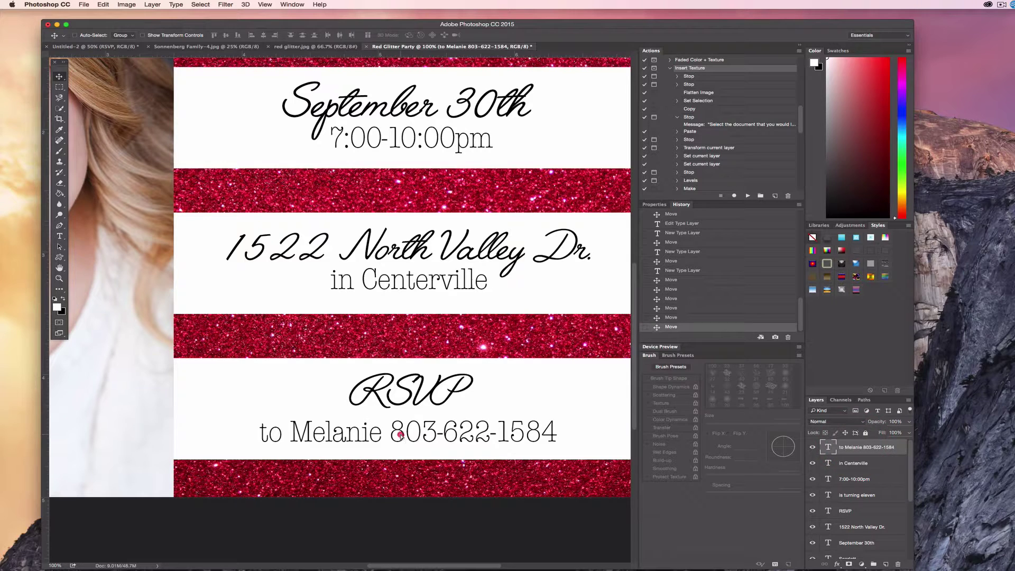
drag(401, 437, 402, 434)
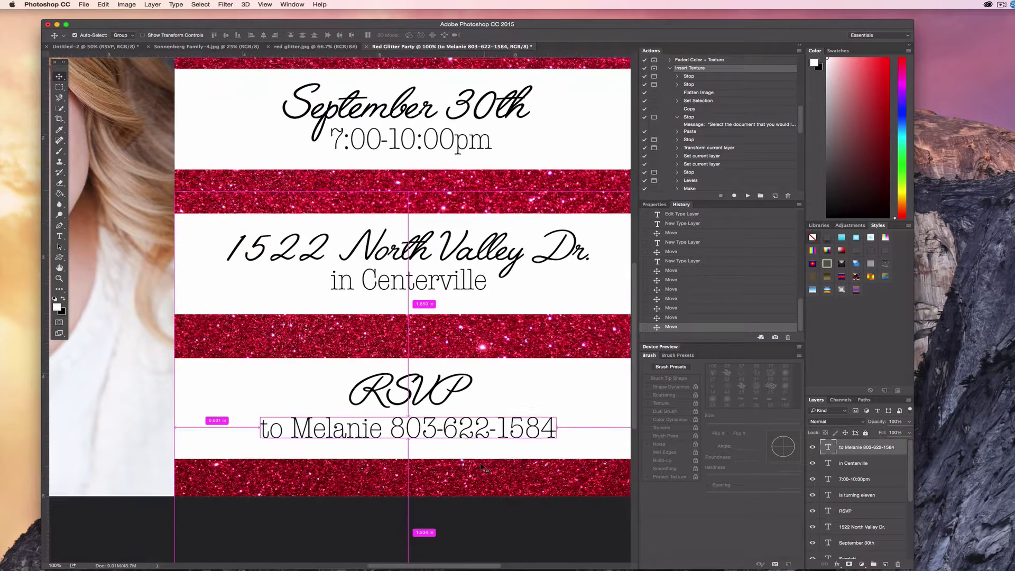
key(super+minus)
key(super+minus)
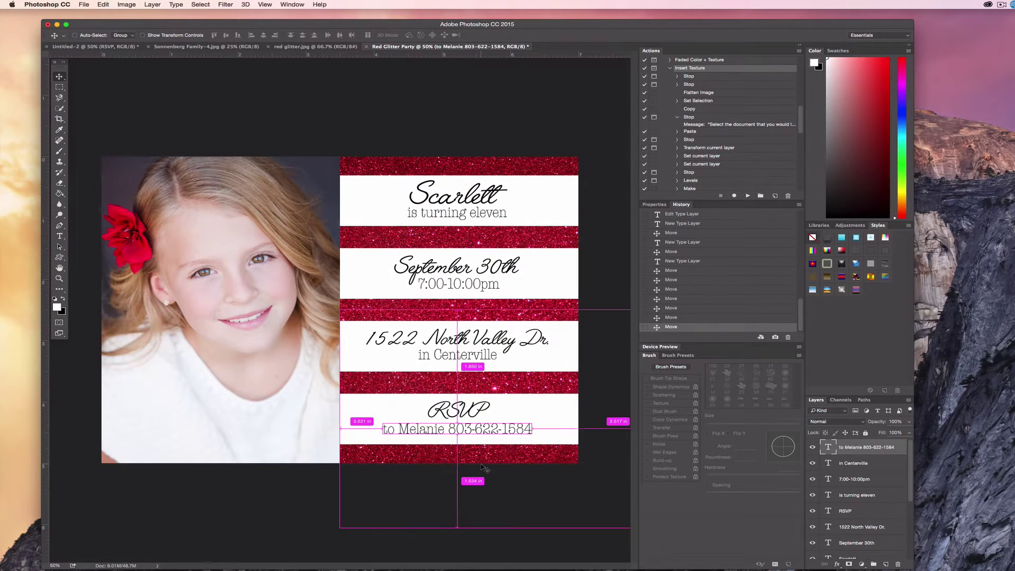